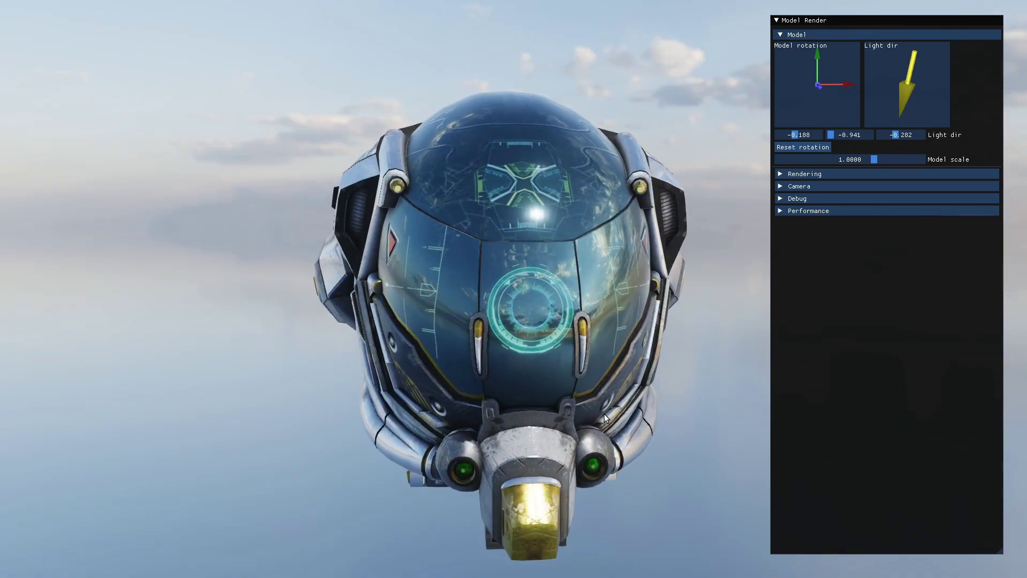
Examine the helmet model from the front and side, moving the settings window slightly closer to it.
left_click_drag(605, 413, 443, 409)
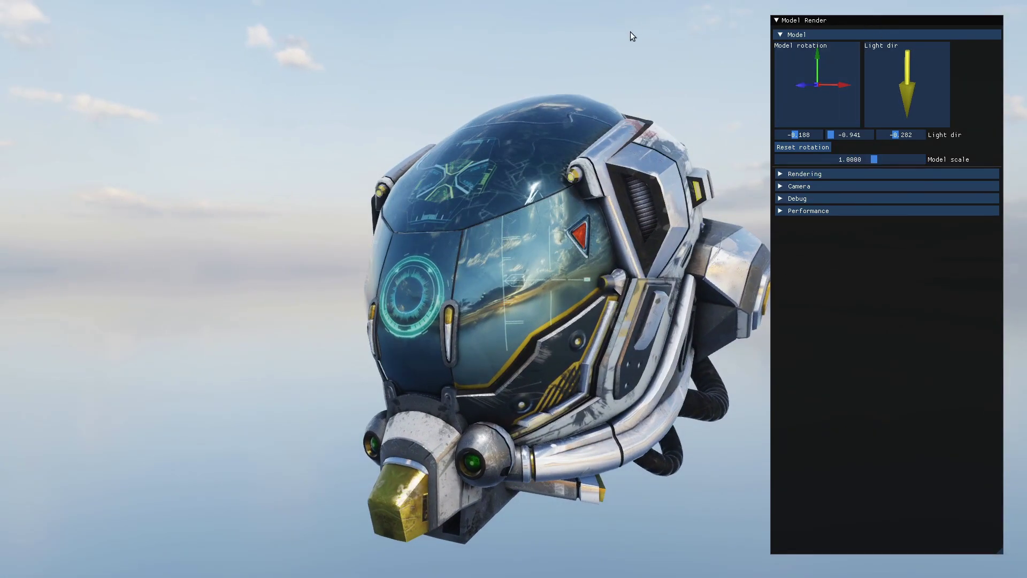
left_click_drag(537, 157, 472, 287)
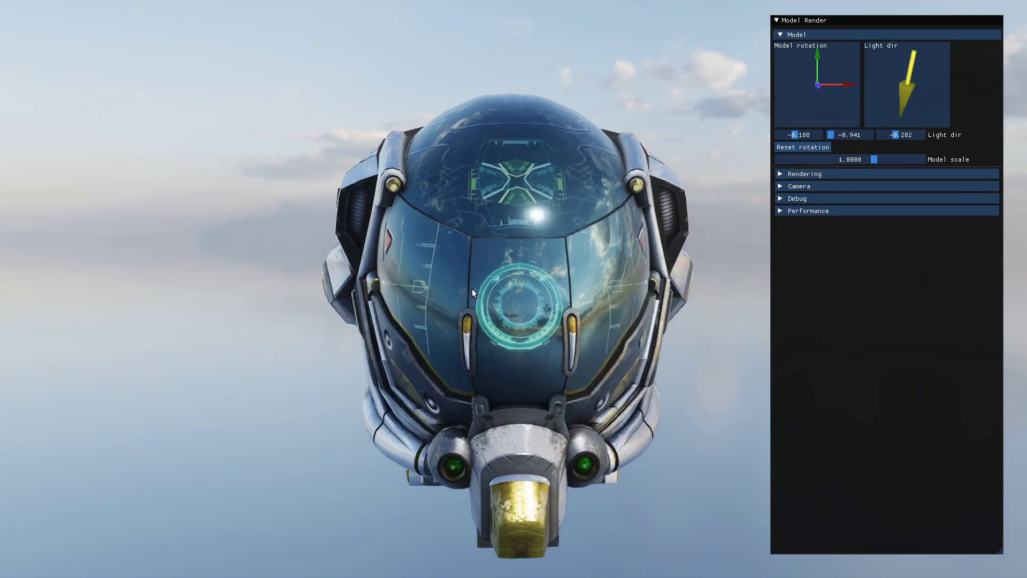
mouse_move(460, 329)
left_mouse_down()
mouse_move(477, 314)
mouse_move(635, 302)
mouse_move(440, 306)
mouse_move(459, 325)
left_mouse_up()
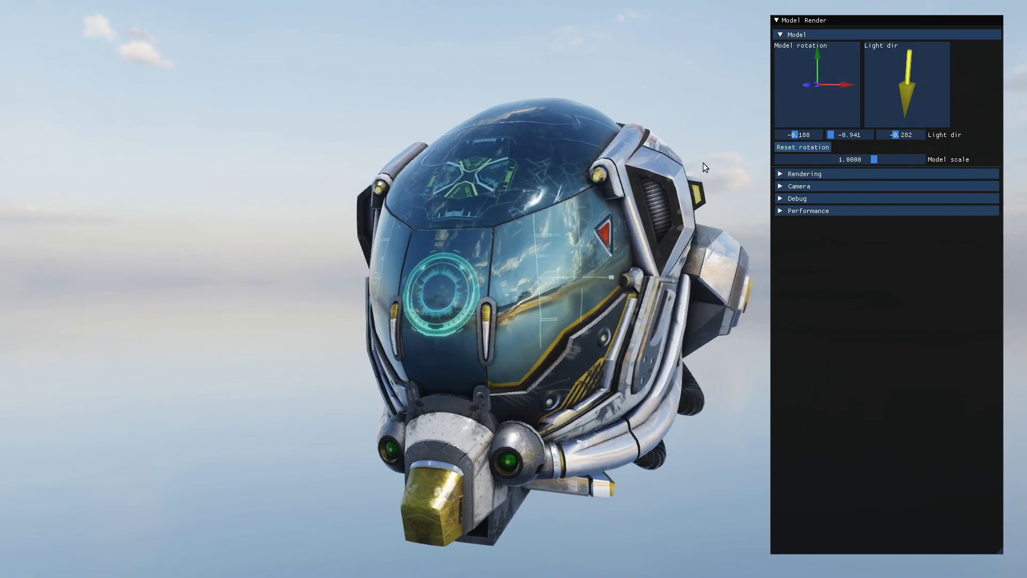
left_click_drag(533, 188, 663, 168)
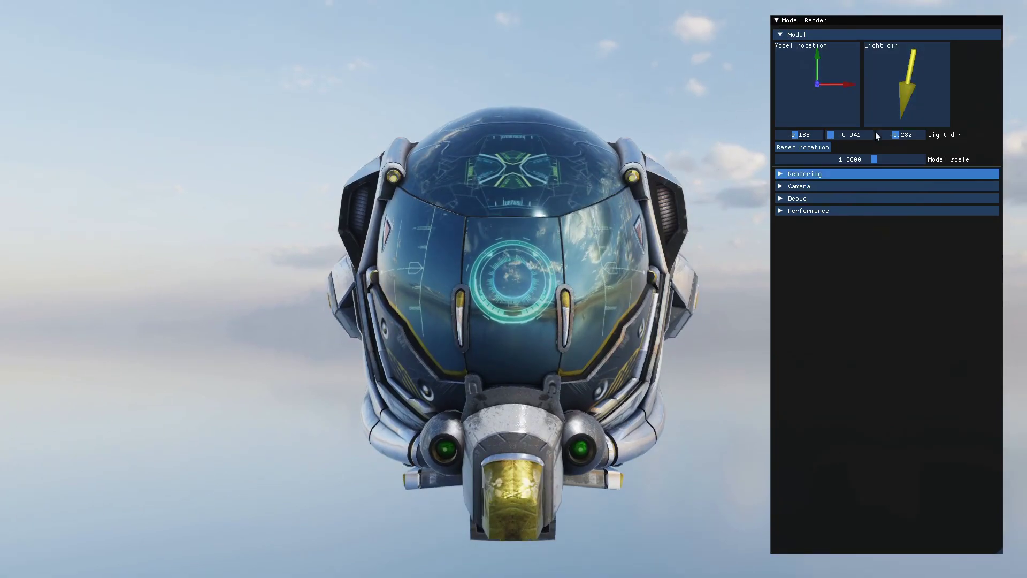
left_click_drag(877, 20, 864, 18)
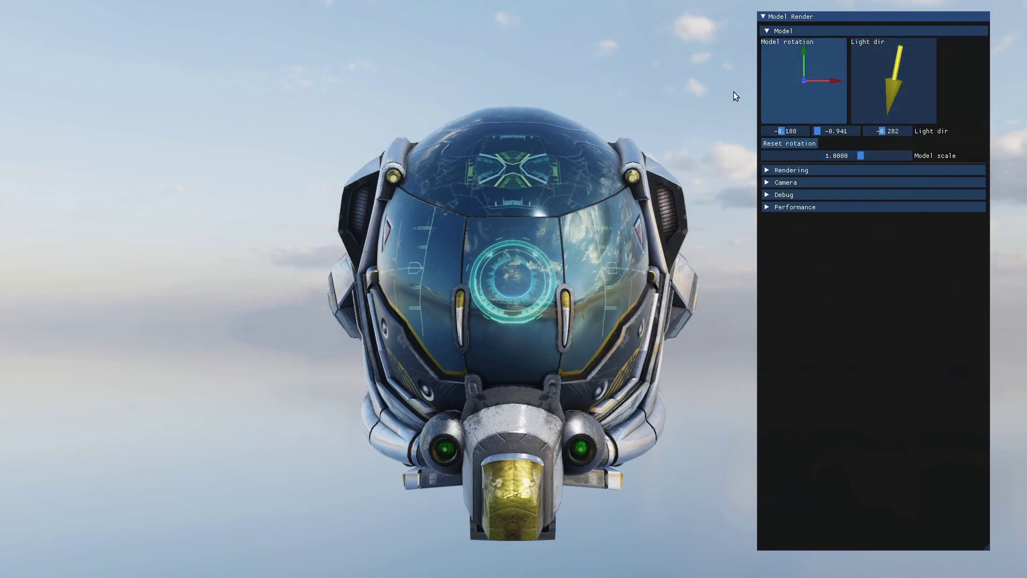
left_click_drag(394, 290, 345, 302)
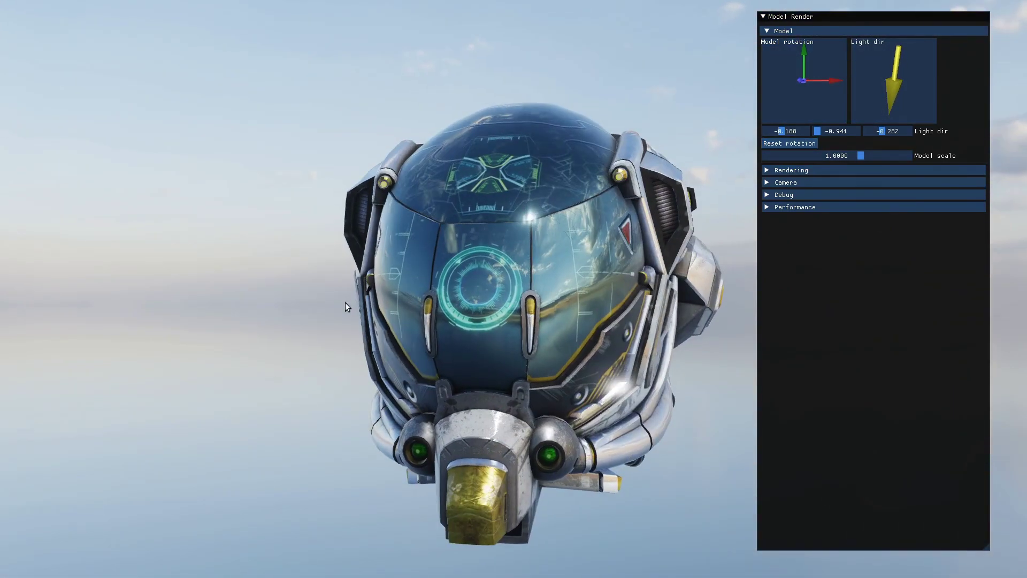
Try rotating the model, reset its rotation, and aim the light direction to about -0.539, -0.838, 0.079.
mouse_move(780, 80)
left_mouse_down()
mouse_move(787, 94)
mouse_move(833, 62)
mouse_move(778, 91)
mouse_move(791, 95)
left_mouse_up()
left_click(787, 143)
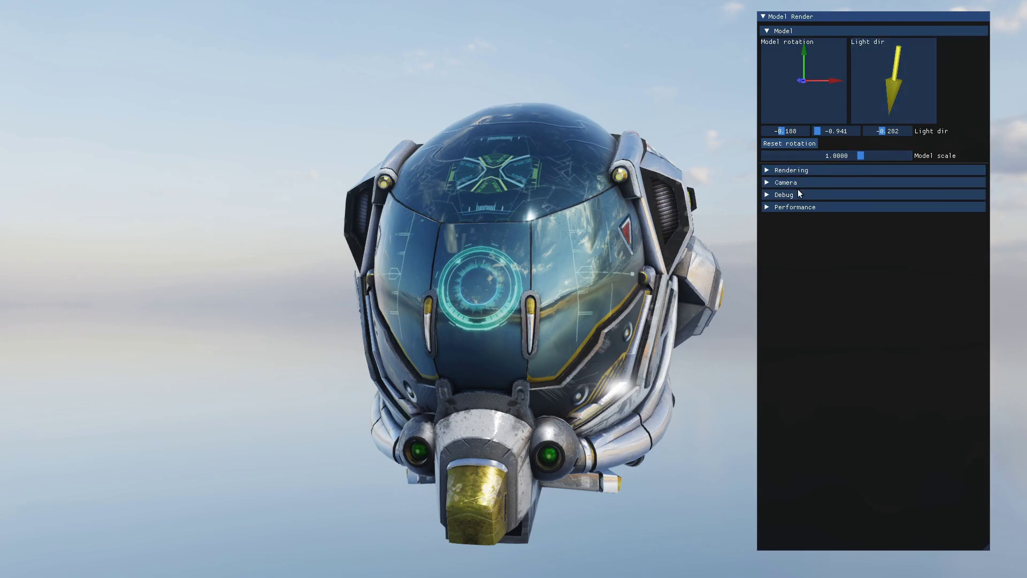
mouse_move(892, 70)
left_mouse_down()
mouse_move(893, 59)
mouse_move(871, 81)
mouse_move(922, 66)
mouse_move(872, 65)
mouse_move(914, 62)
mouse_move(900, 54)
left_mouse_up()
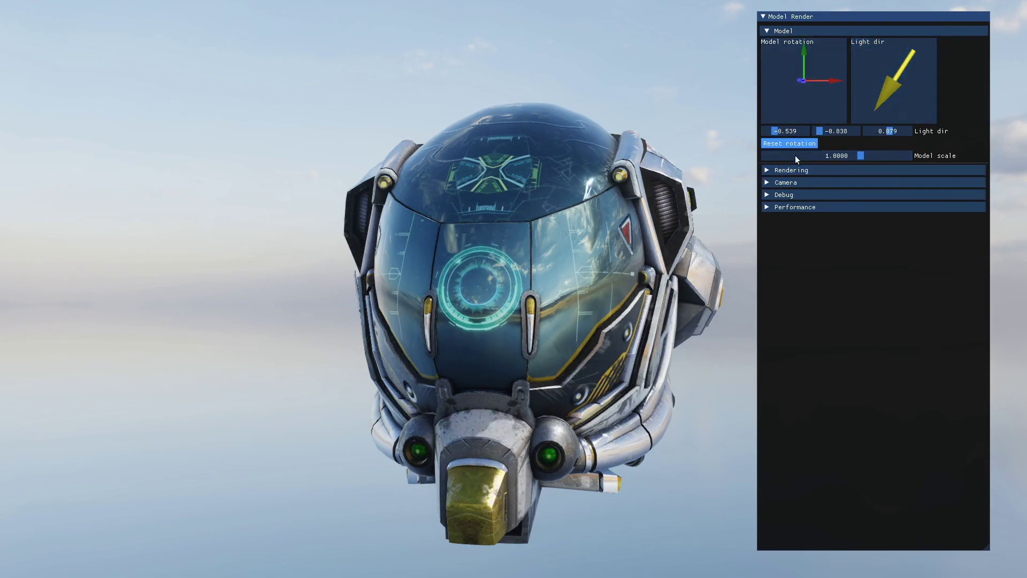
Try enlarging the model to a scale of about 1.59 and restore its scale to 1.
mouse_move(867, 155)
left_mouse_down()
mouse_move(837, 155)
mouse_move(866, 155)
left_mouse_up()
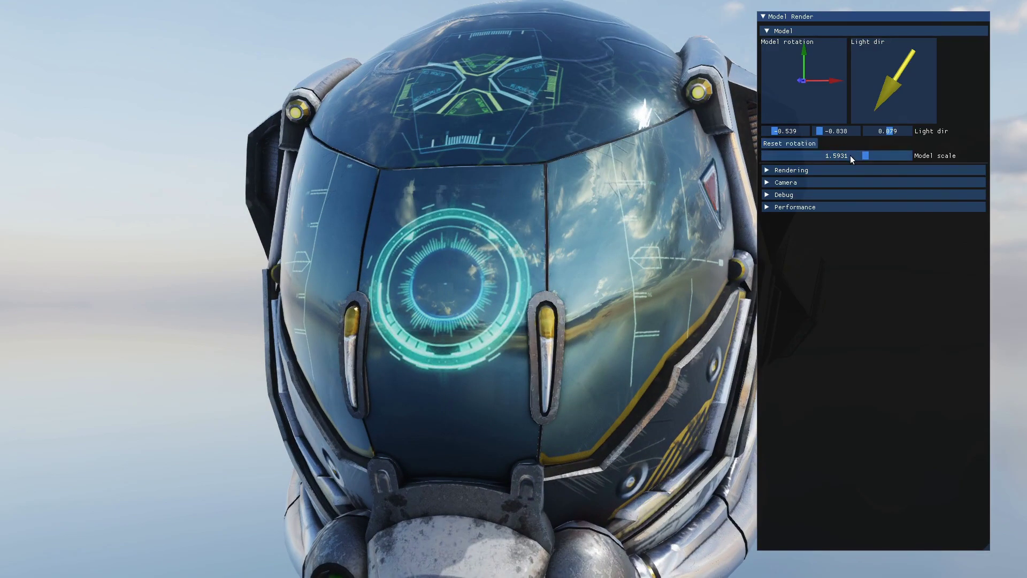
left_click(851, 156, "ctrl")
type("1")
key("Return")
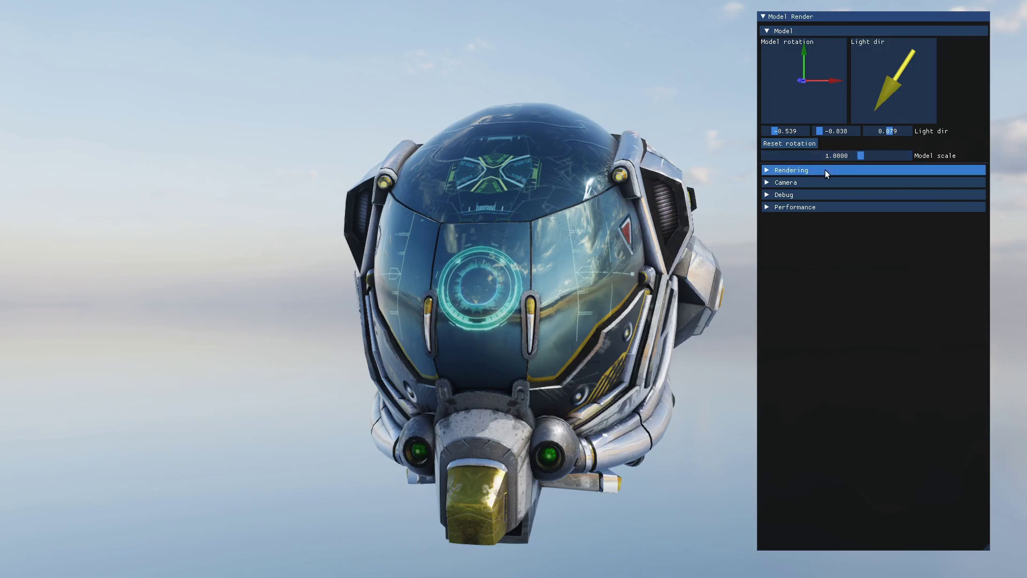
Glance at the debug options, examine the frame time with VSync disabled while orbiting the helmet, and re-enable VSync.
left_click(797, 195)
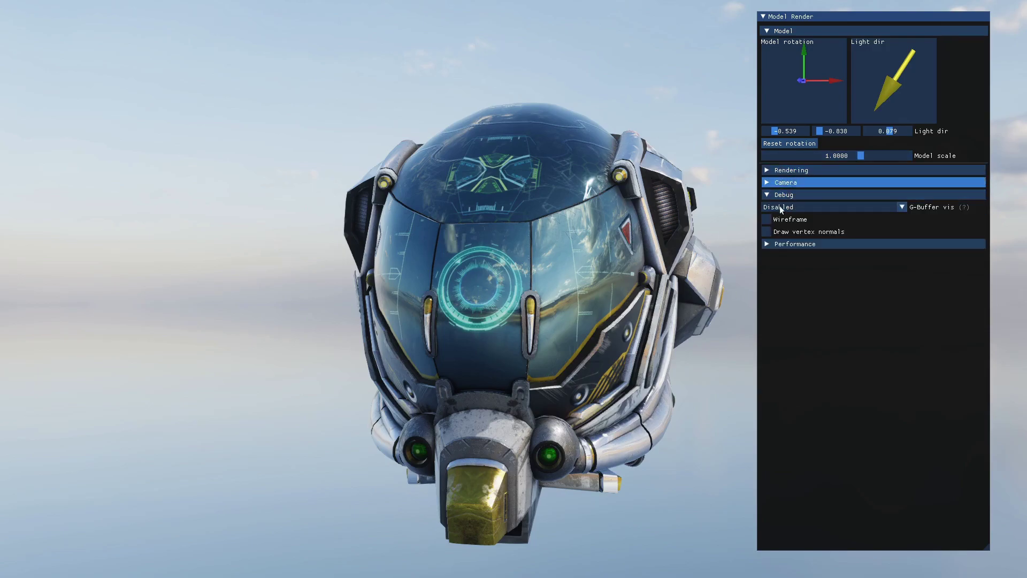
left_click(793, 194)
left_click(793, 207)
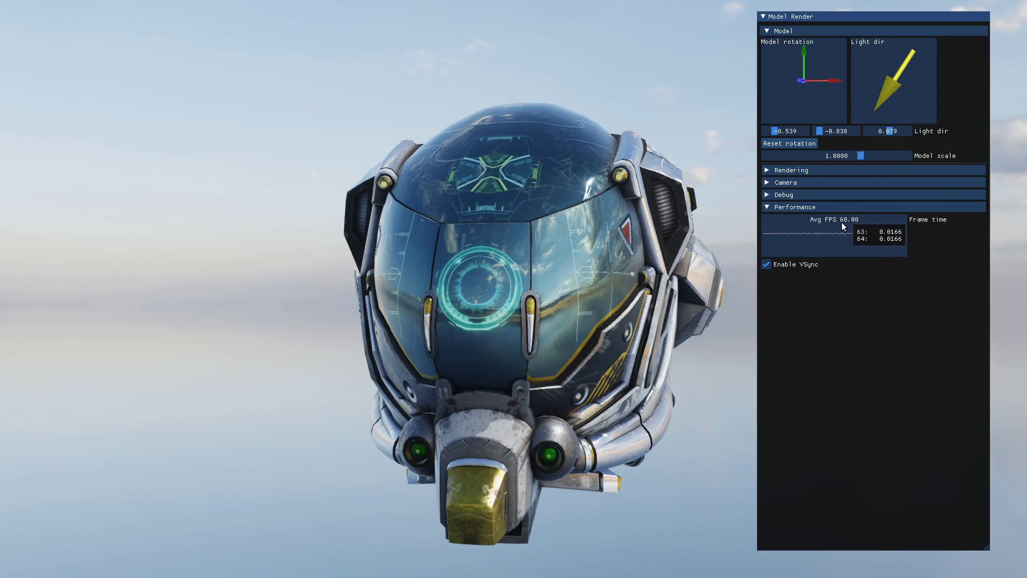
mouse_move(843, 222)
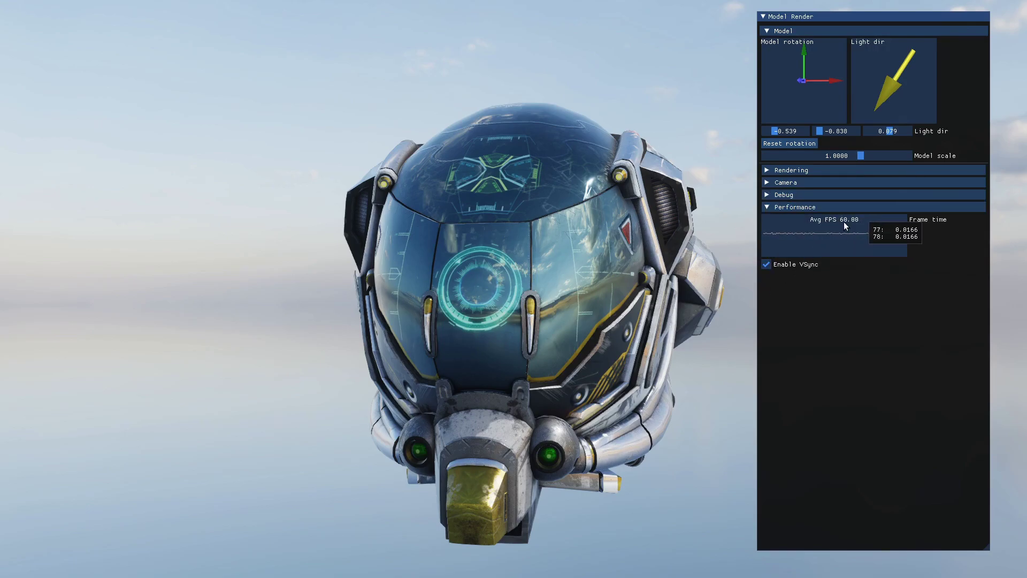
left_click(784, 265)
mouse_move(833, 237)
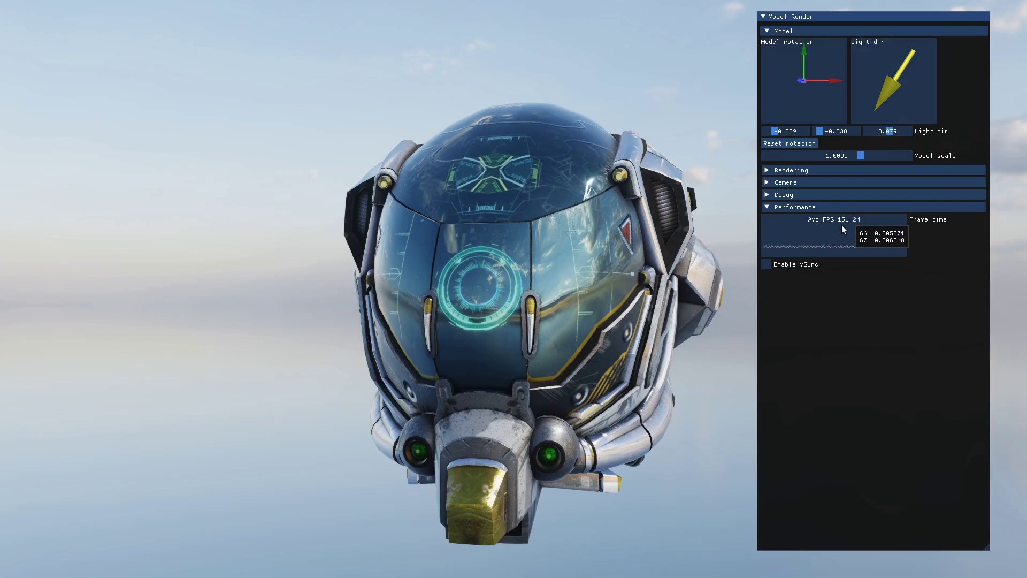
left_click_drag(475, 285, 518, 415)
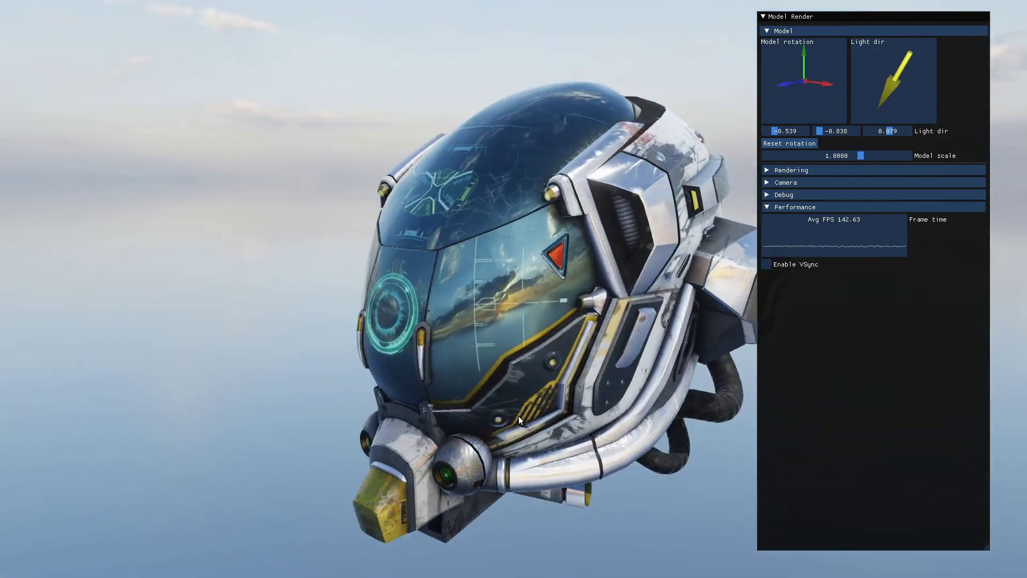
left_click_drag(508, 231, 378, 143)
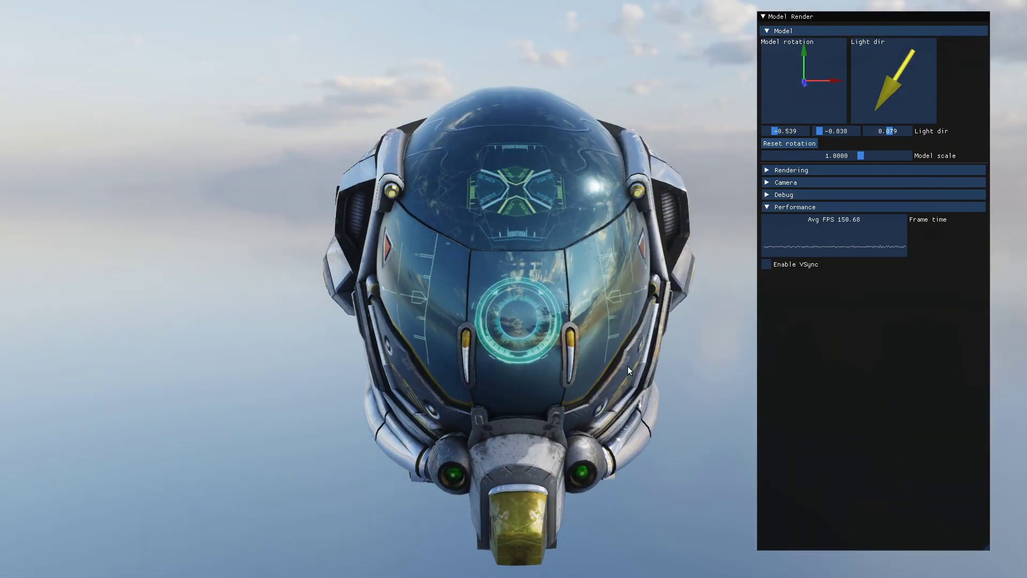
left_click_drag(576, 385, 504, 346)
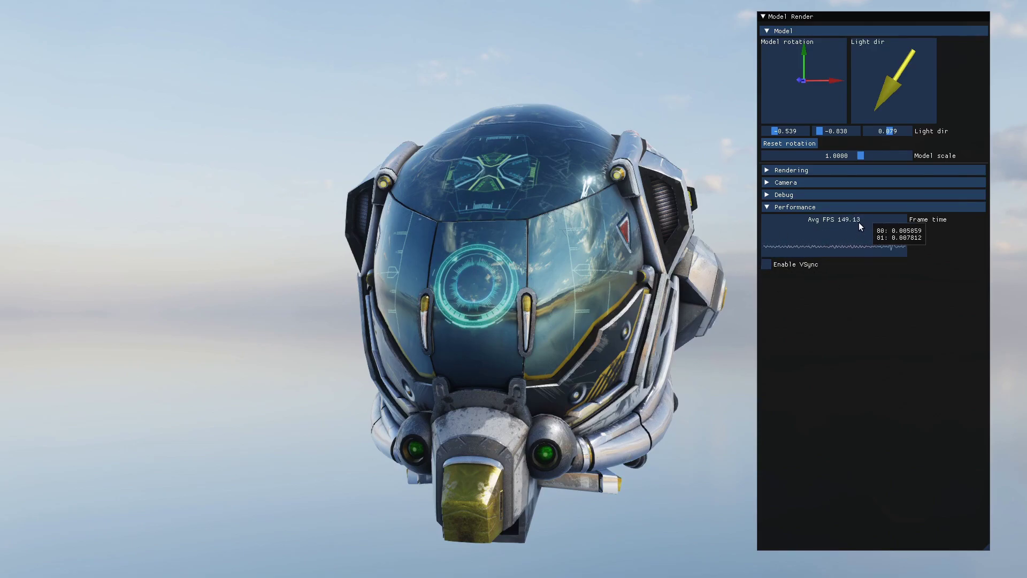
left_click(799, 264)
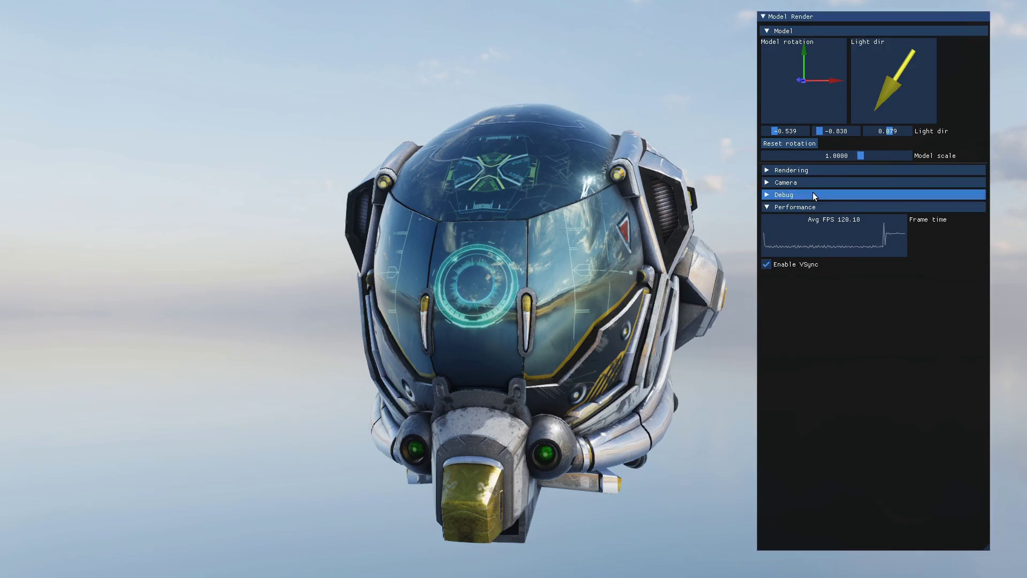
left_click(796, 206)
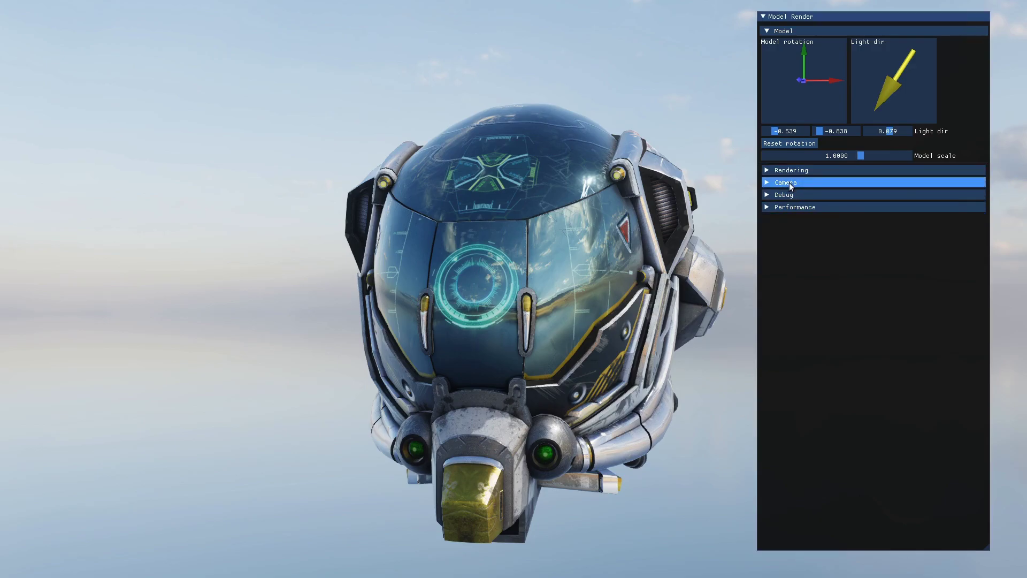
Try the camera's orbit and fly controls around the helmet, and switch back to orbit controls.
left_click(786, 182)
left_click_drag(541, 320, 744, 215)
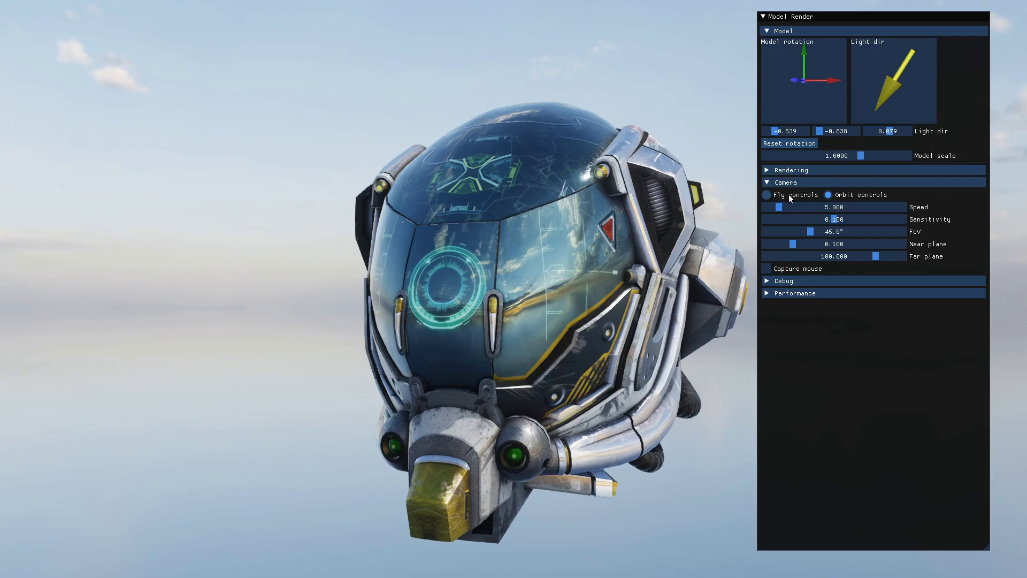
left_click_drag(696, 299, 610, 368)
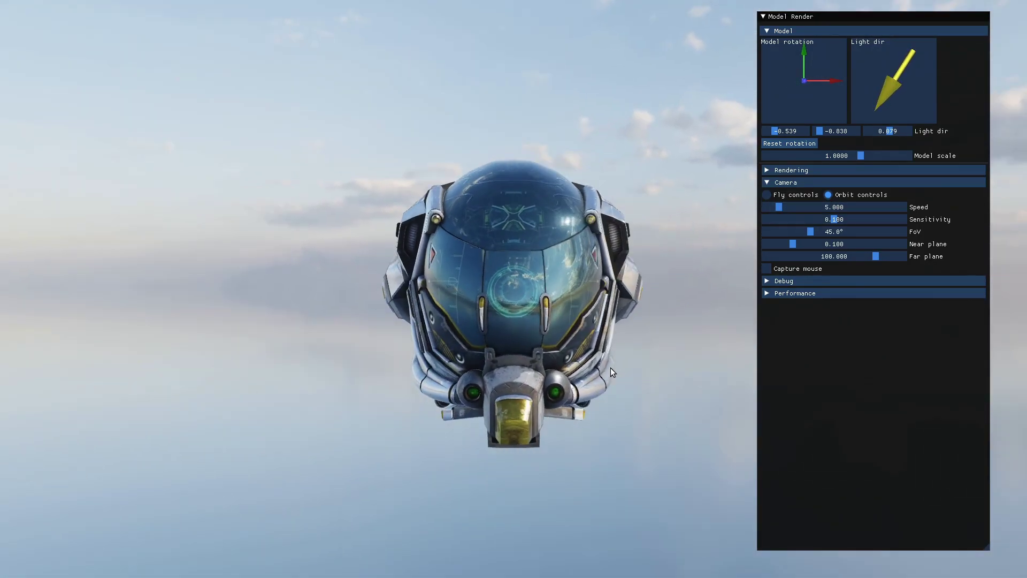
scroll(506, 327, "up", 3)
left_click_drag(541, 319, 569, 399)
left_click(768, 195)
left_click_drag(738, 214, 435, 274)
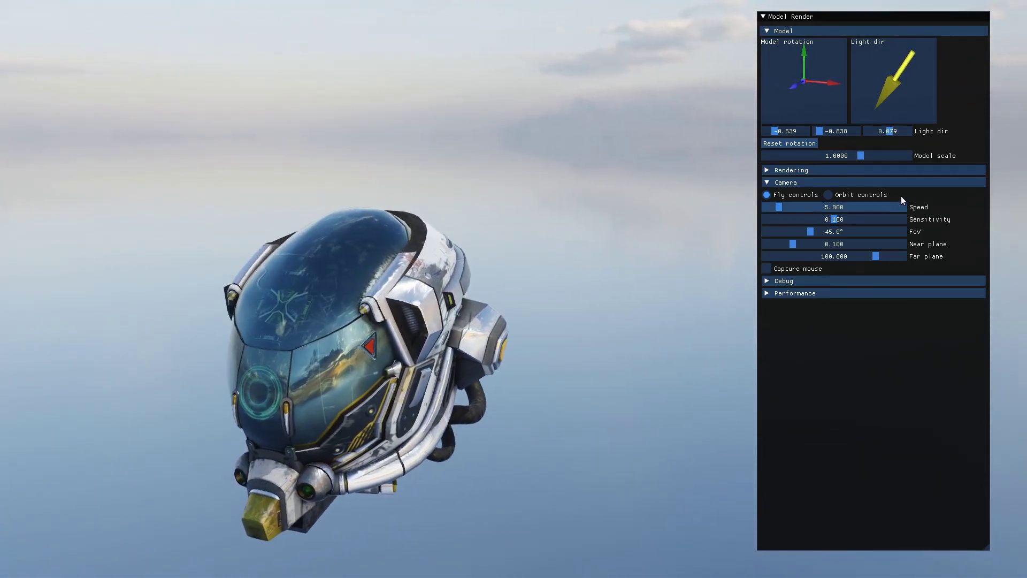
left_click(870, 194)
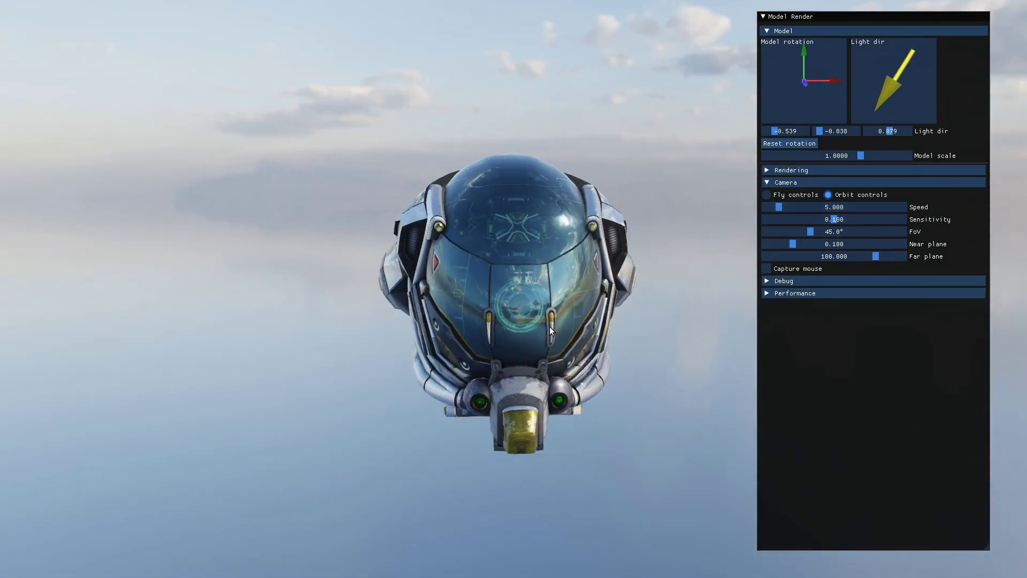
Show the rendering settings in place of the camera settings and aim the light direction to about -0.725, -0.687, 0.051.
left_click(822, 182)
left_click(825, 171)
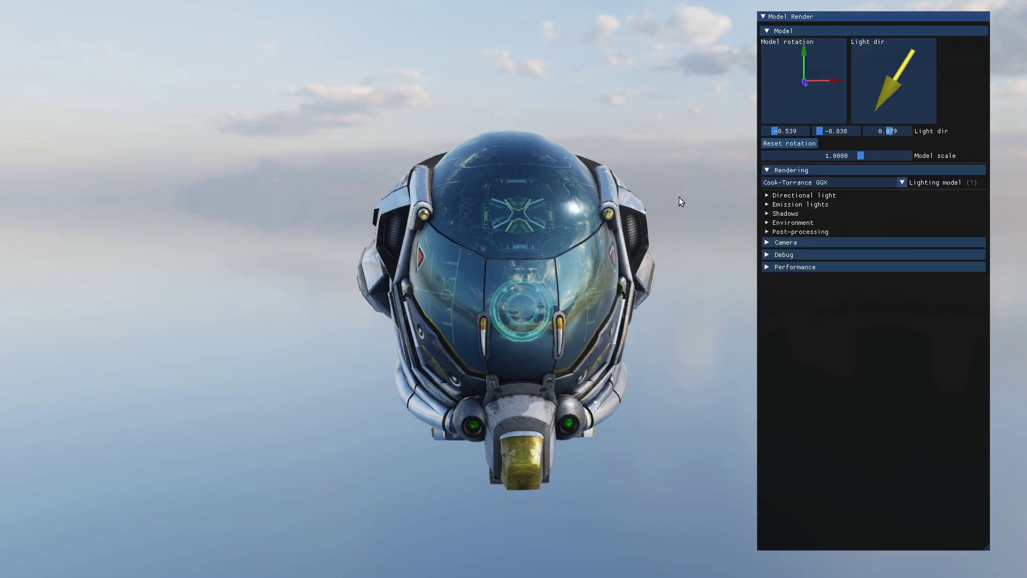
left_click_drag(474, 290, 497, 385)
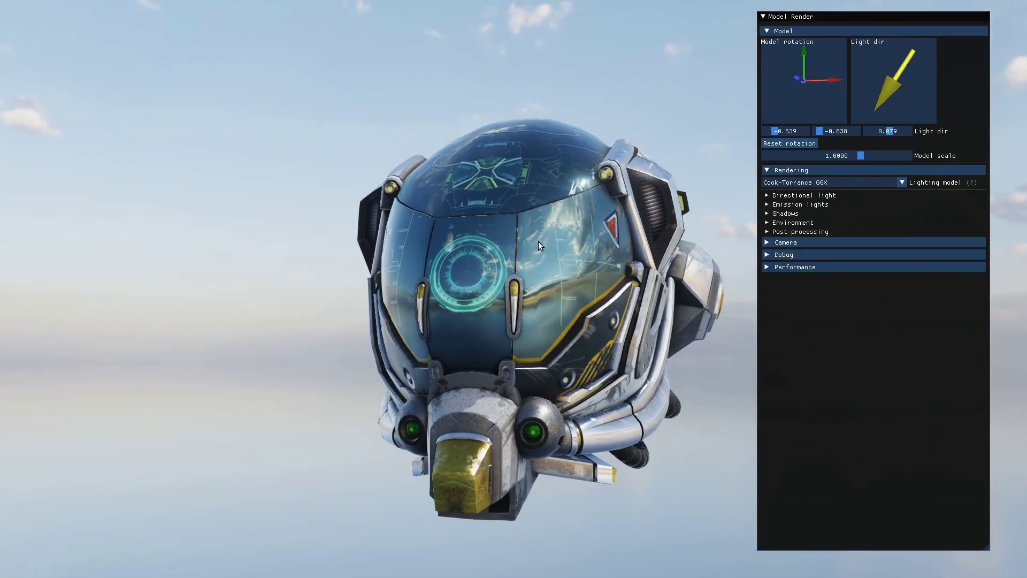
left_click_drag(538, 242, 427, 302)
left_click_drag(872, 66, 918, 54)
left_click_drag(660, 274, 382, 351)
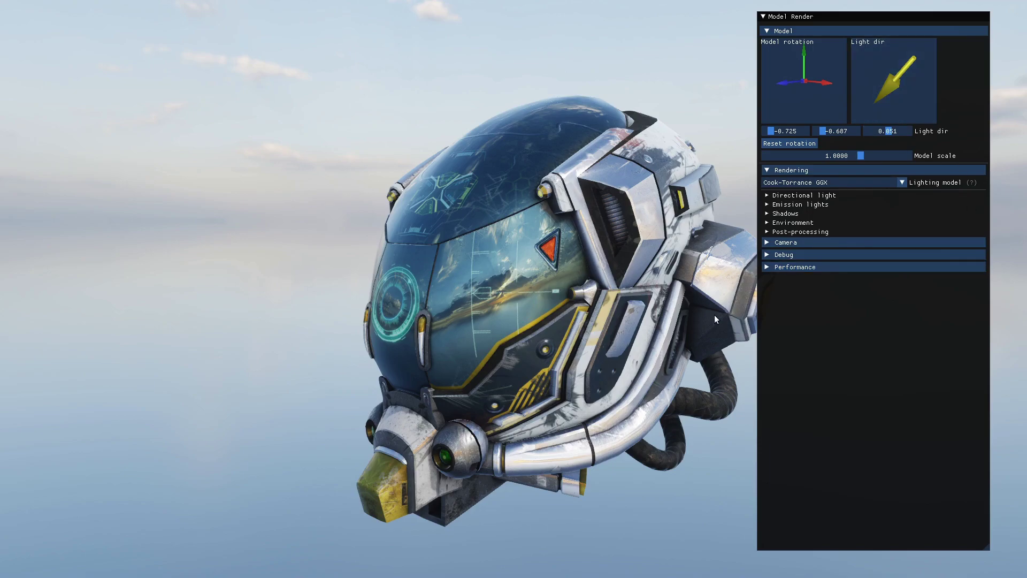
left_click_drag(269, 296, 403, 290)
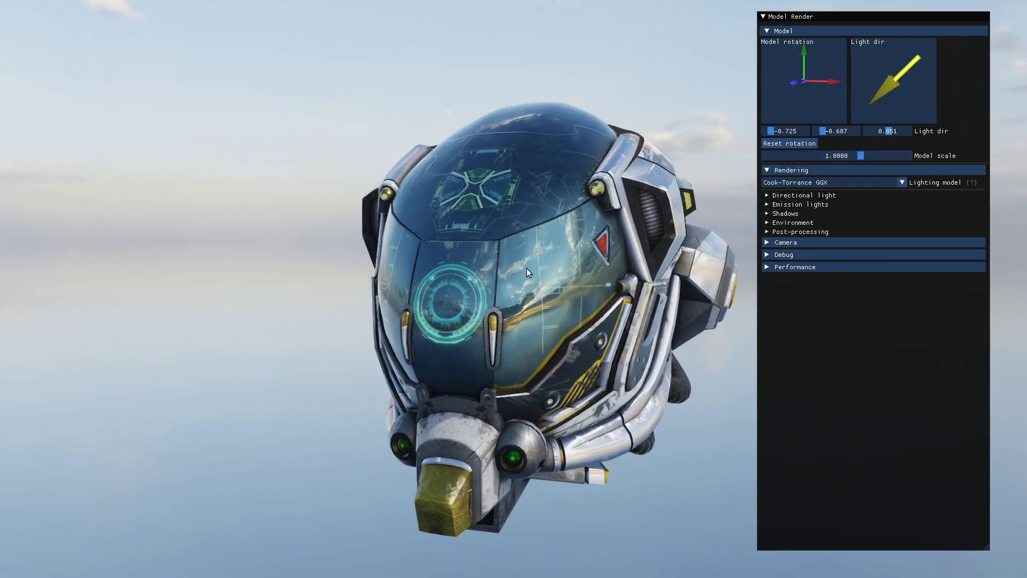
Aim the directional light to about -0.434, -0.592, -0.679 and raise its intensity to about 10.77.
left_click(838, 196)
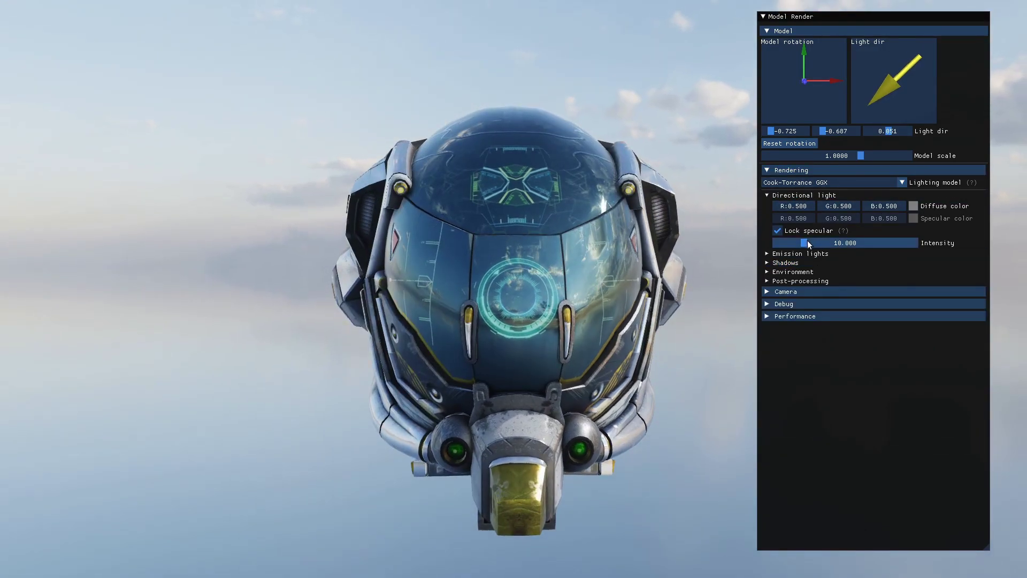
mouse_move(905, 70)
left_mouse_down()
mouse_move(882, 75)
mouse_move(894, 74)
left_mouse_up()
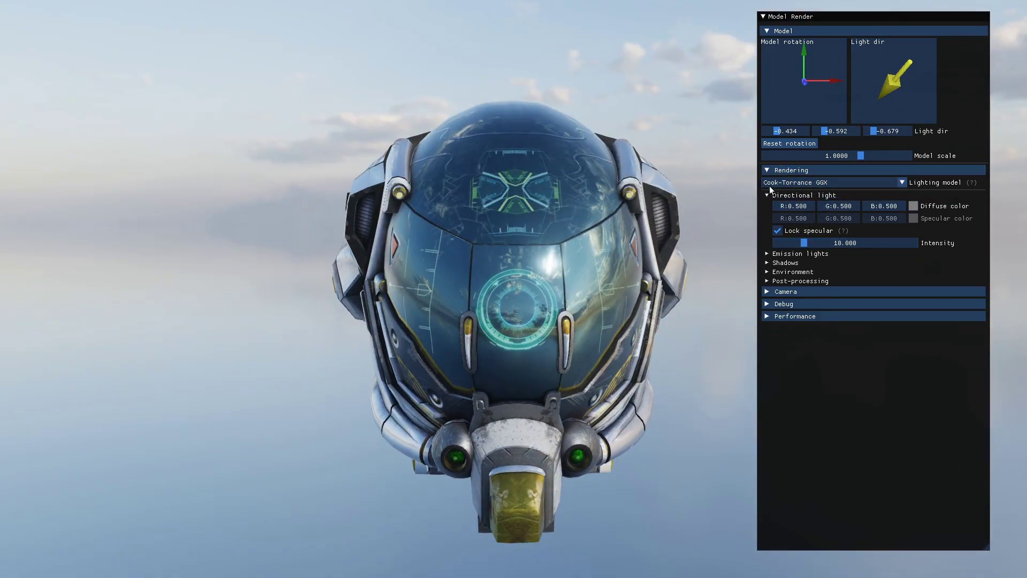
left_click_drag(495, 343, 409, 351)
mouse_move(803, 243)
left_mouse_down()
mouse_move(866, 241)
mouse_move(783, 245)
mouse_move(807, 243)
left_mouse_up()
left_click_drag(617, 212, 817, 102)
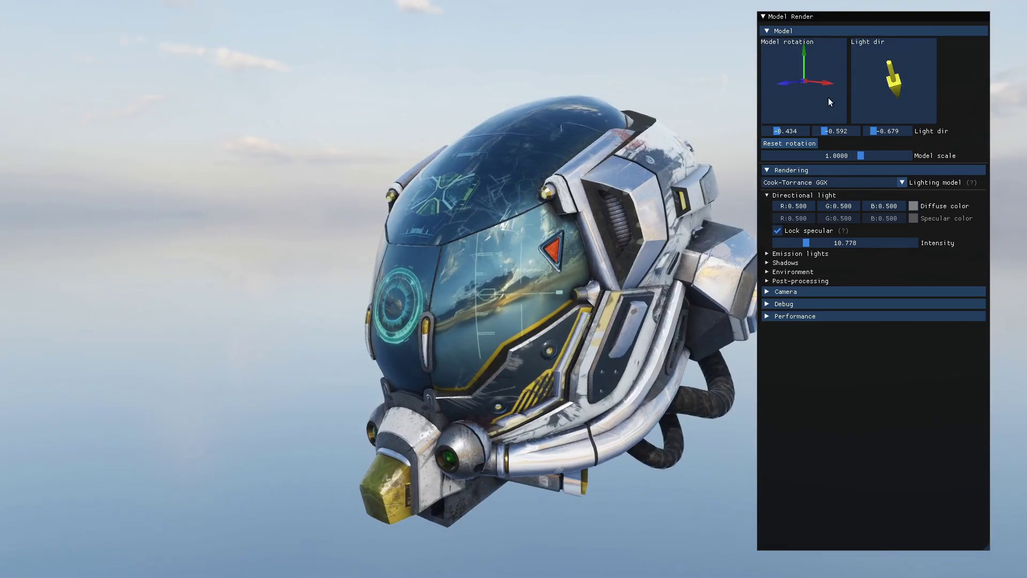
Re-aim the light direction to about -0.405, -0.901, 0.155, check the helmet, and collapse the directional light settings.
left_click_drag(880, 74, 919, 54)
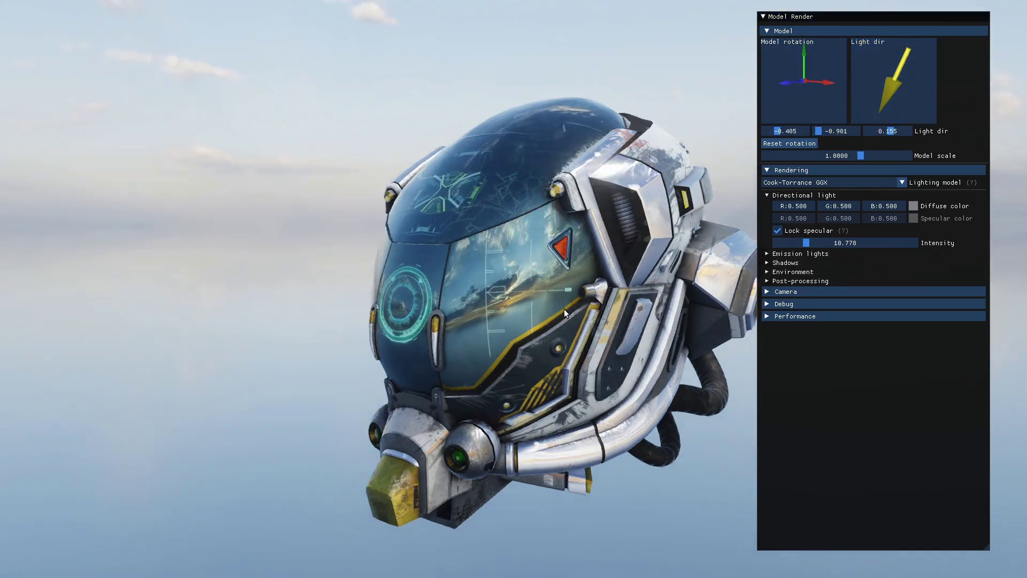
left_click_drag(561, 311, 661, 277)
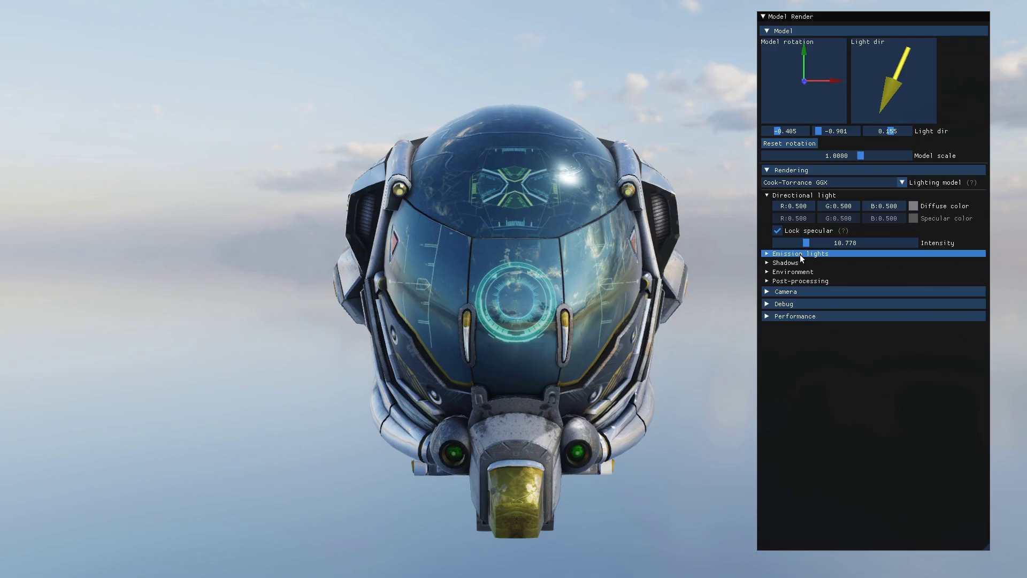
left_click(793, 195)
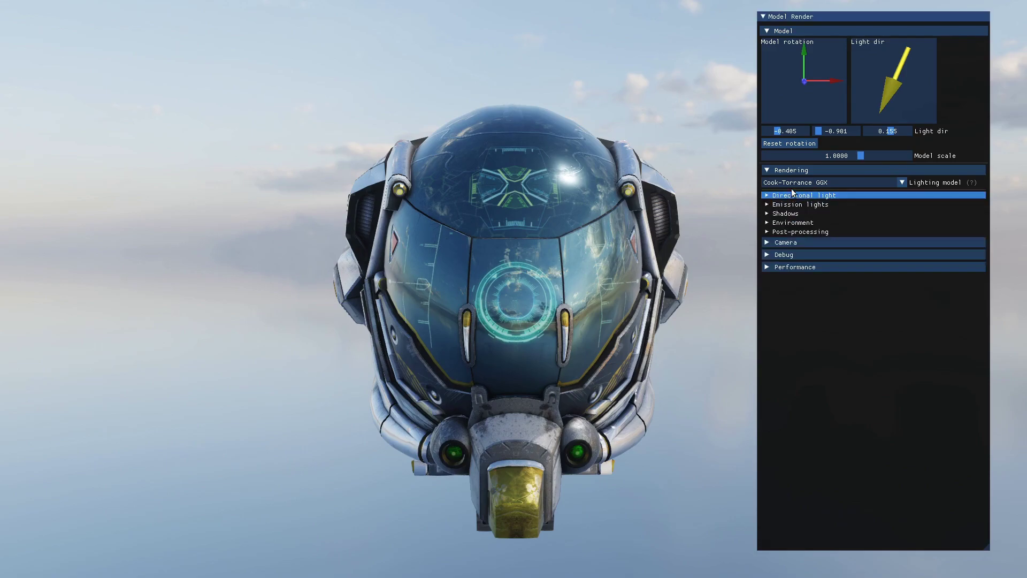
Raise the emission lights' intensity to about 6.9 and view the effect around the helmet's glowing parts.
left_click(797, 205)
left_click_drag(494, 218, 503, 400)
left_click_drag(511, 305, 581, 207)
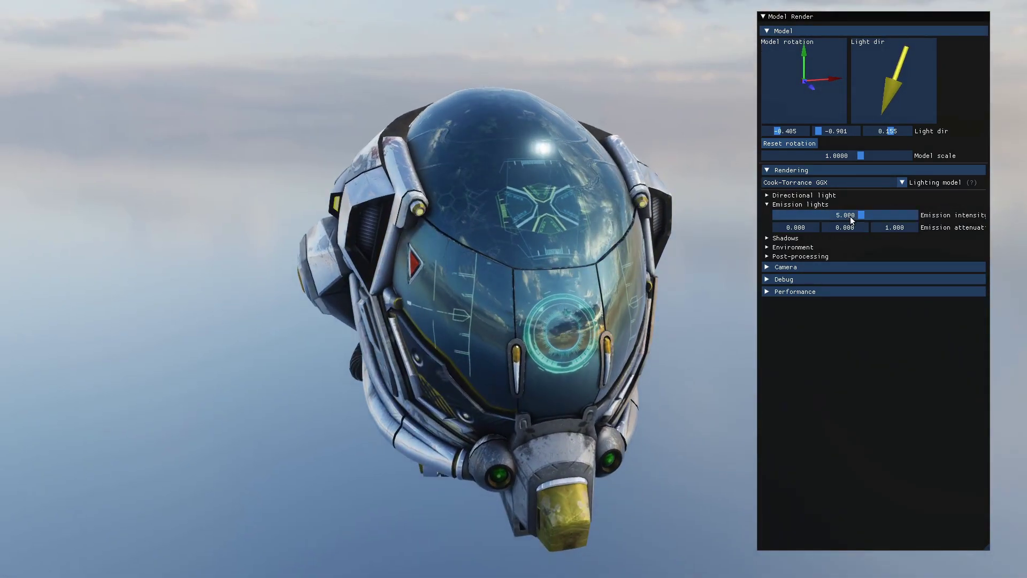
mouse_move(863, 214)
left_mouse_down()
mouse_move(885, 214)
mouse_move(827, 215)
mouse_move(865, 211)
left_mouse_up()
left_click_drag(722, 252, 543, 258)
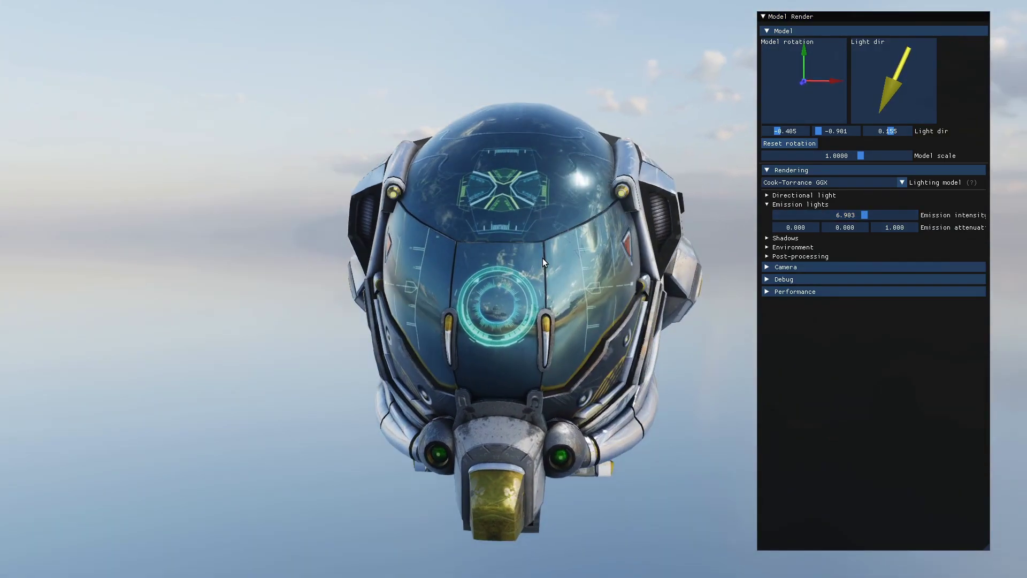
Show the shadow settings with the shadow map preview and view the helmet from its side.
left_click(800, 237)
left_click_drag(493, 297, 759, 327)
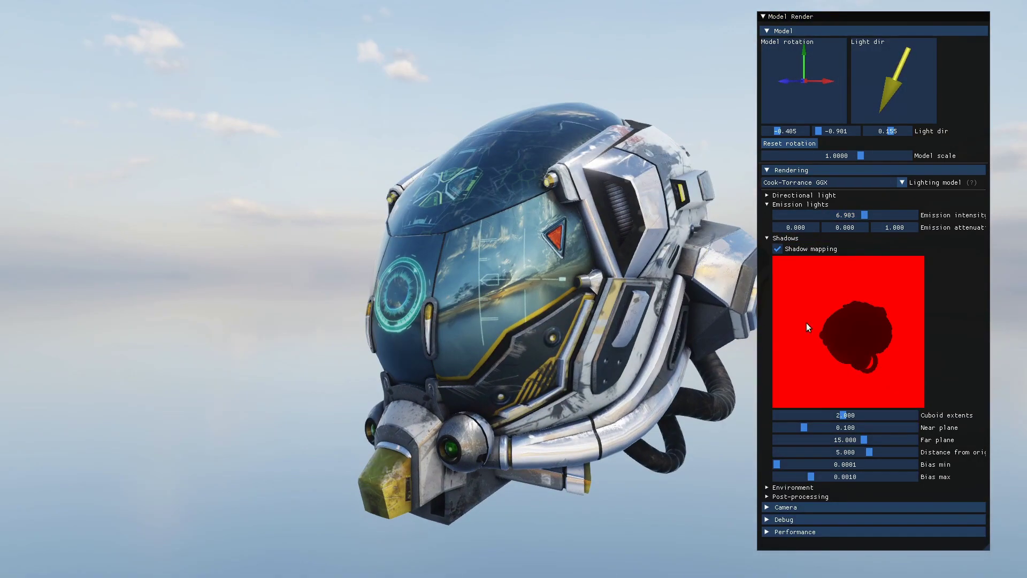
left_click_drag(527, 224, 465, 292)
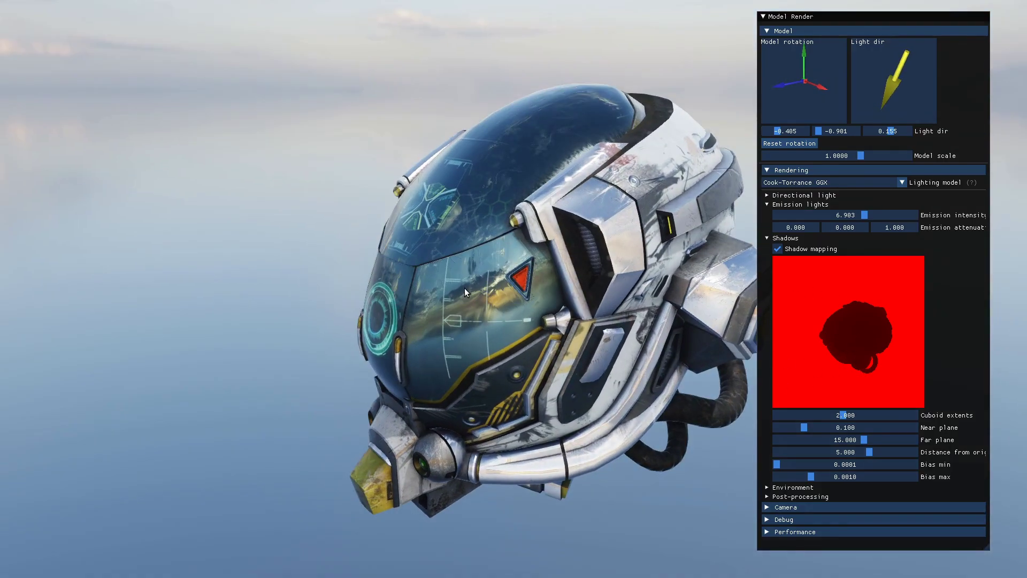
Turn shadow mapping off and on again to compare the shading on the front and side of the helmet.
left_click(778, 249)
left_click_drag(692, 342, 703, 405)
left_click(805, 249)
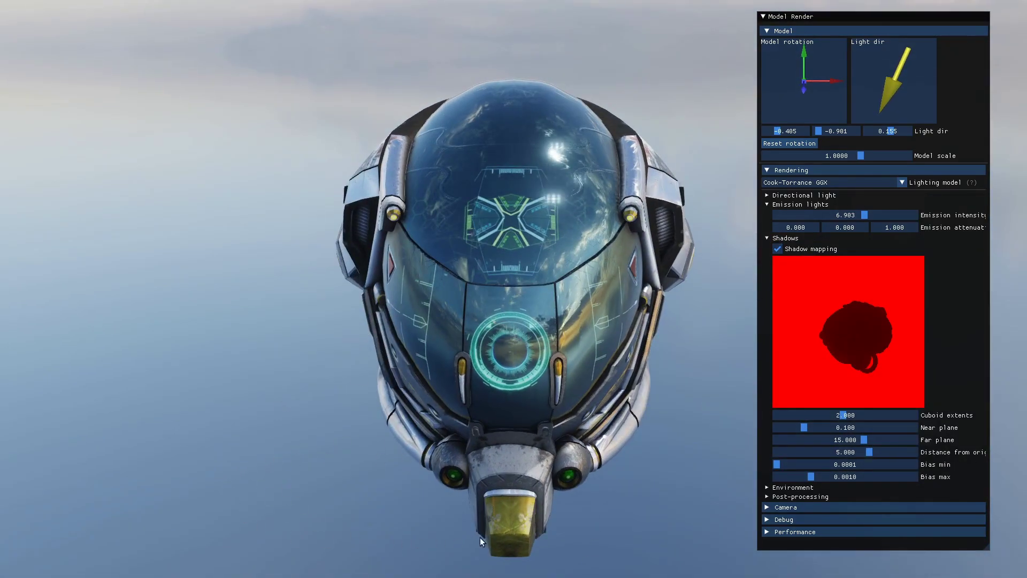
left_click_drag(495, 447, 227, 376)
left_click_drag(488, 476, 698, 379)
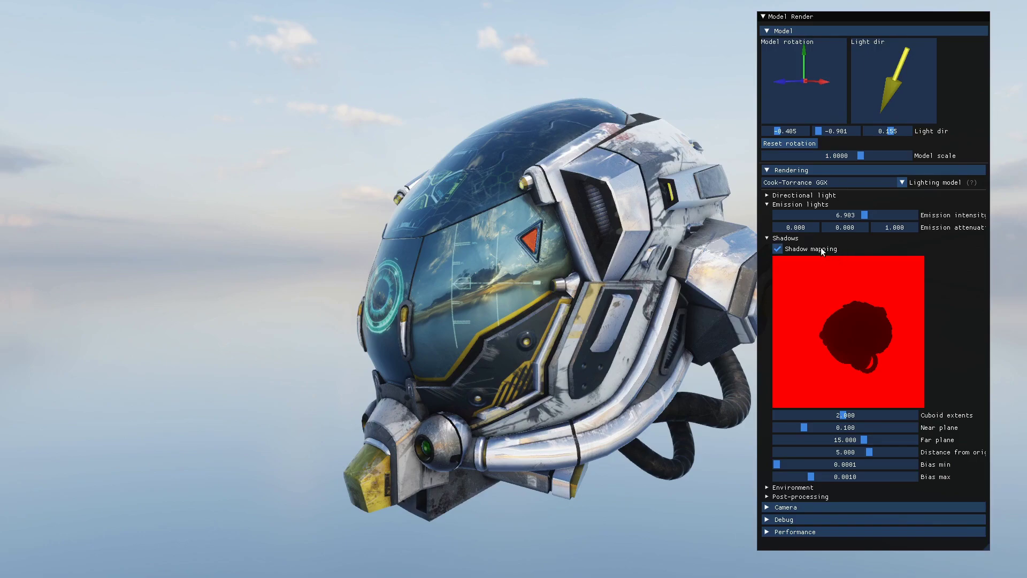
mouse_move(632, 348)
left_mouse_down()
mouse_move(388, 357)
mouse_move(424, 365)
mouse_move(762, 258)
left_mouse_up()
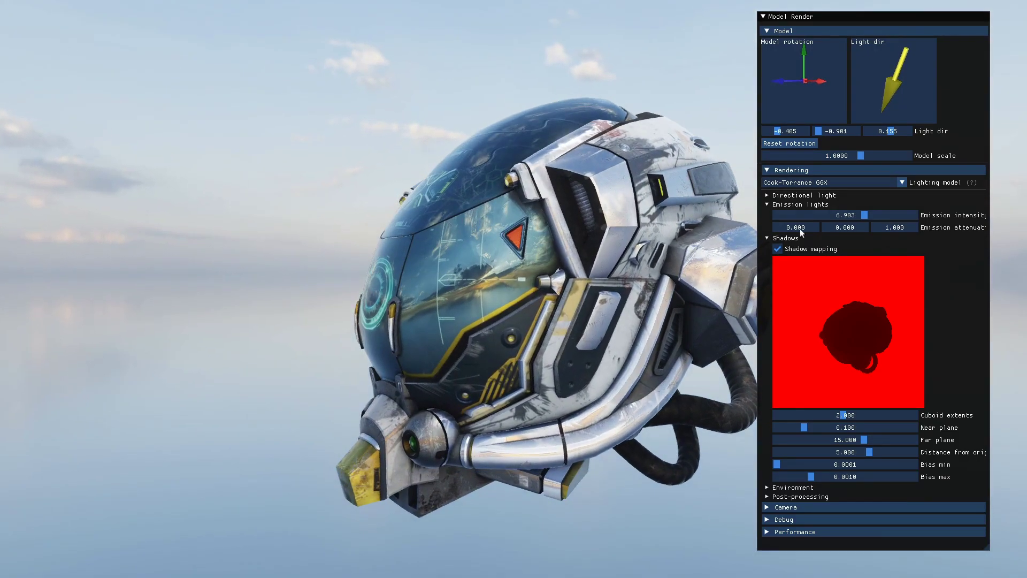
Reduce the shadow cuboid extents to about 1.284 and re-aim the light direction to about -0.106, -0.979, -0.174.
mouse_move(889, 60)
left_mouse_down()
mouse_move(835, 56)
mouse_move(909, 94)
mouse_move(866, 54)
mouse_move(876, 89)
mouse_move(866, 54)
mouse_move(923, 61)
mouse_move(885, 42)
mouse_move(903, 33)
mouse_move(917, 58)
mouse_move(864, 84)
mouse_move(909, 68)
mouse_move(890, 83)
left_mouse_up()
left_click_drag(471, 359, 656, 373)
mouse_move(893, 80)
left_mouse_down()
mouse_move(894, 103)
mouse_move(930, 84)
mouse_move(906, 96)
mouse_move(893, 62)
mouse_move(911, 65)
mouse_move(903, 59)
left_mouse_up()
left_click_drag(614, 229, 588, 452)
left_click_drag(844, 416, 831, 416)
left_click_drag(892, 65, 895, 41)
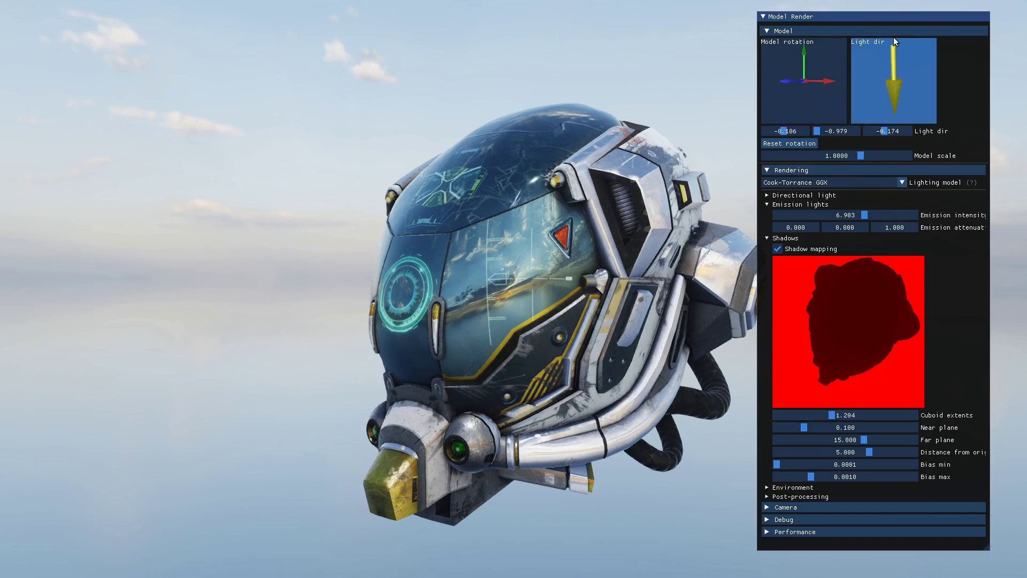
left_click(784, 238)
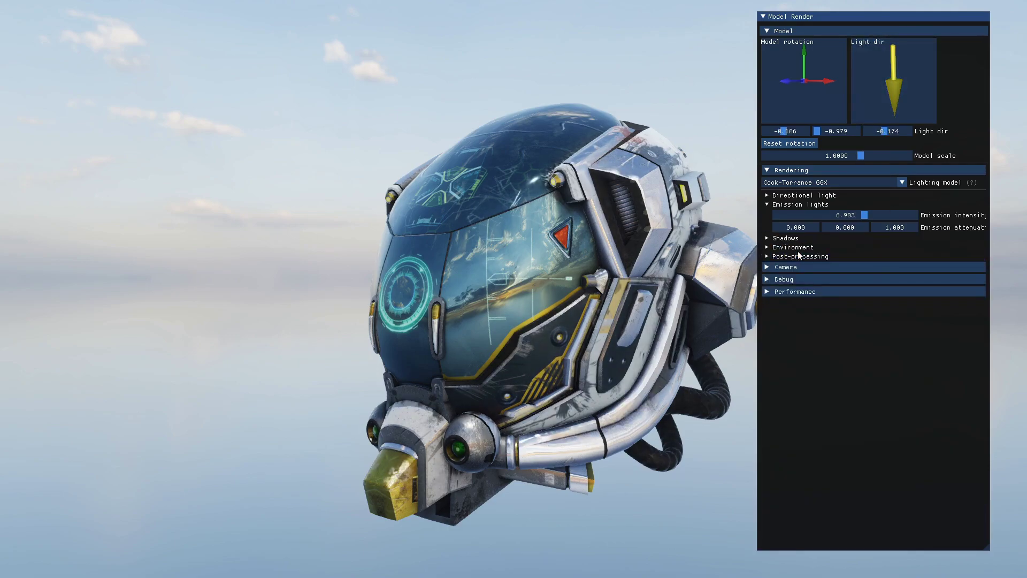
Show the environment settings and examine the Kloppenheim skybox reflections on the helmet from the front and side.
left_click(792, 247)
left_click_drag(433, 171, 539, 161)
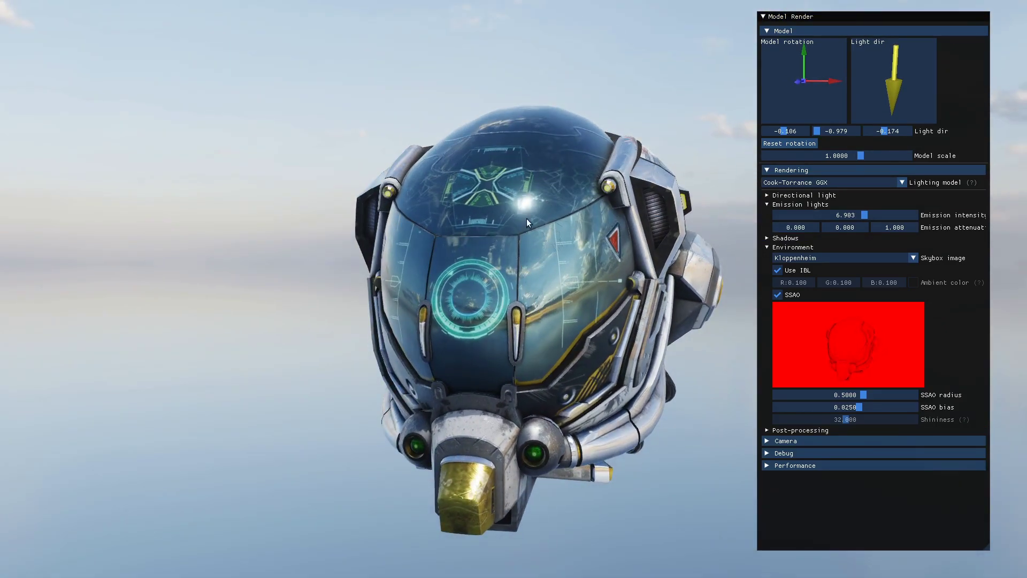
left_click_drag(526, 230, 669, 306)
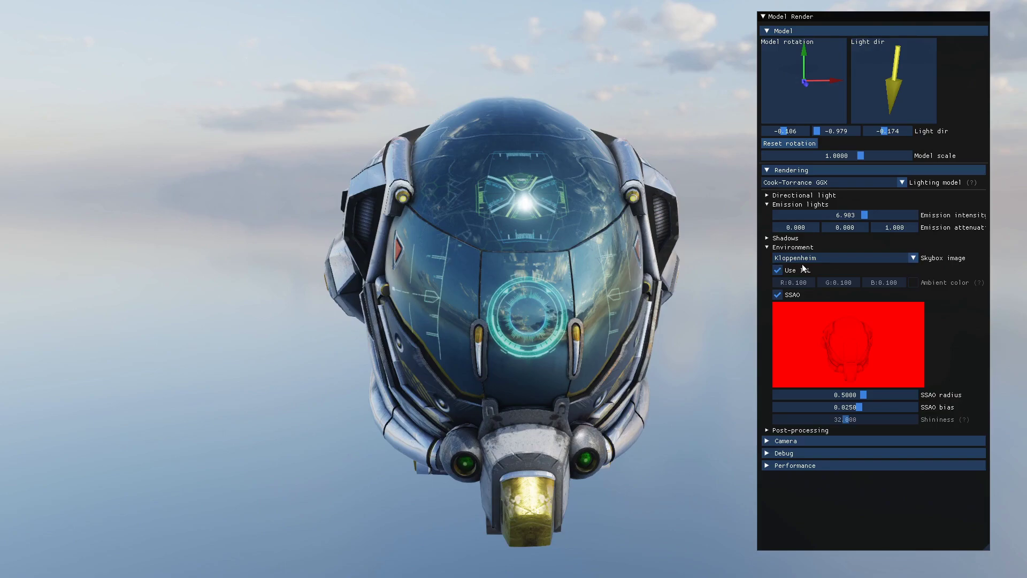
left_click_drag(746, 287, 387, 285)
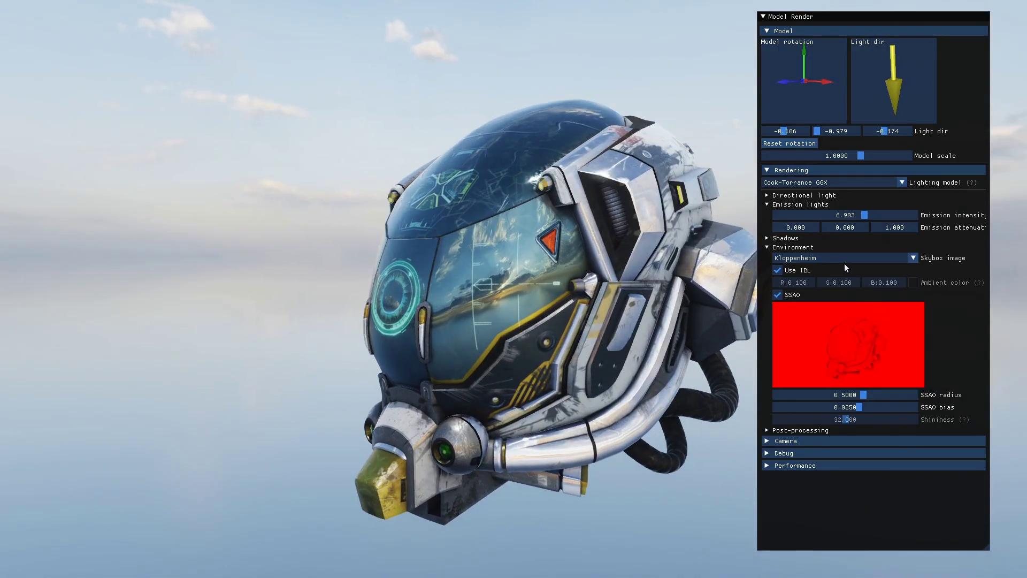
left_click_drag(601, 389, 576, 297)
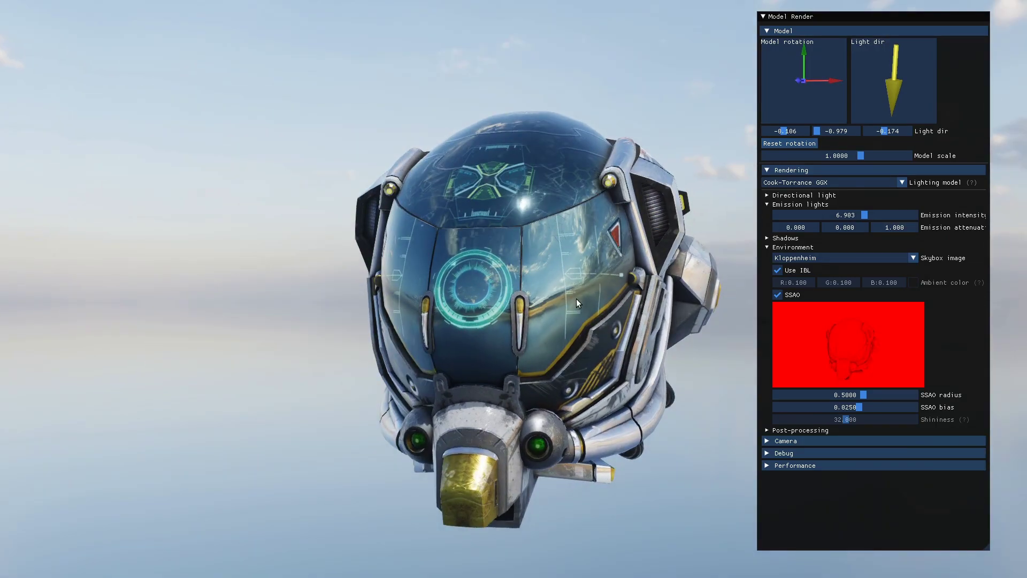
With image-based lighting off, raise the directional light's intensity to about 21.673 and aim it to about 0.357, -0.928, 0.107.
left_click(777, 271)
left_click_drag(289, 266, 517, 251)
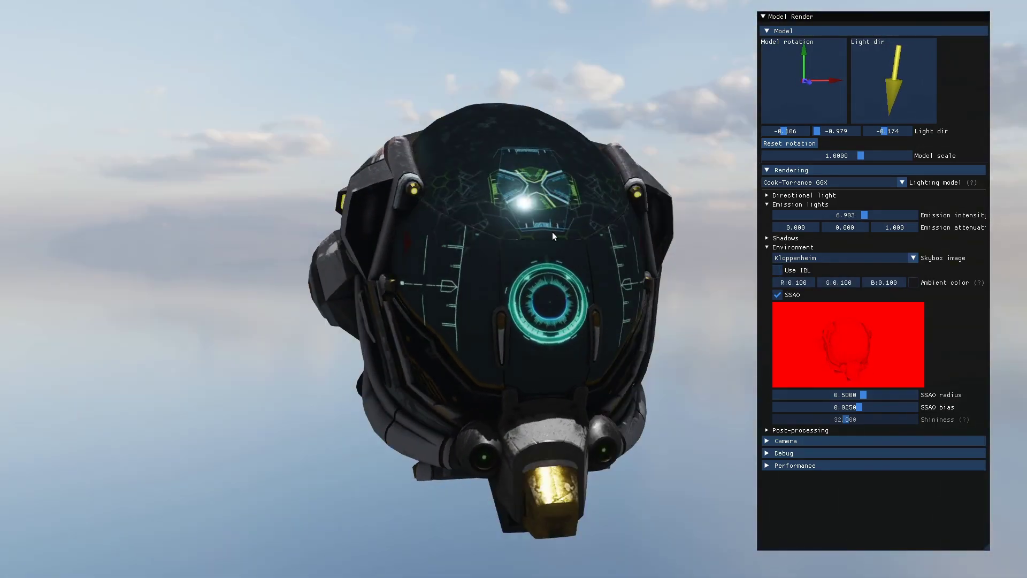
left_click(788, 195)
left_click_drag(808, 244, 837, 243)
left_click_drag(909, 42, 776, 151)
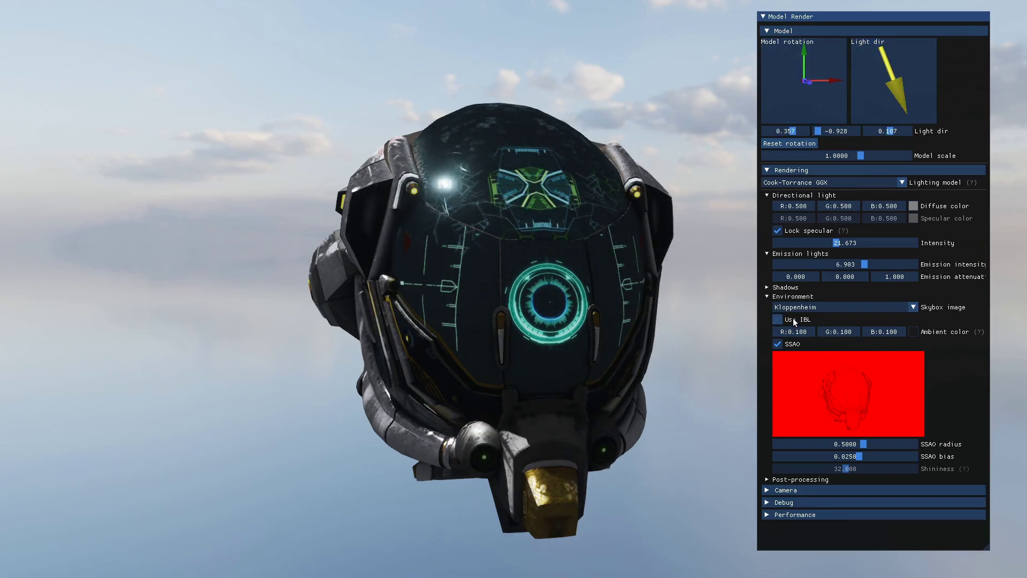
left_click_drag(613, 375, 435, 324)
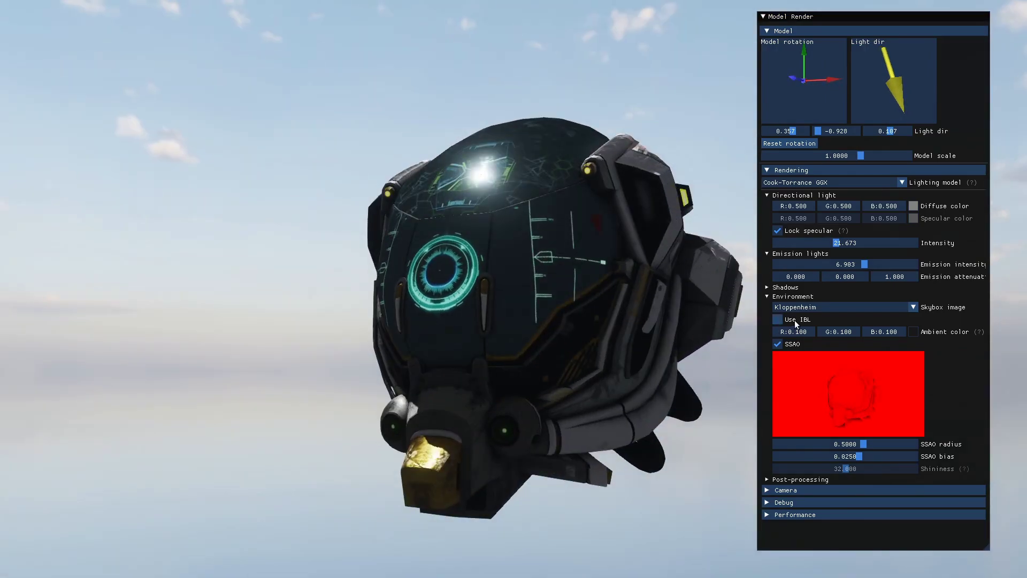
Turn image-based lighting back on and examine the environment reflections from both sides and the front of the helmet.
left_click(795, 320)
left_click_drag(581, 374, 484, 379)
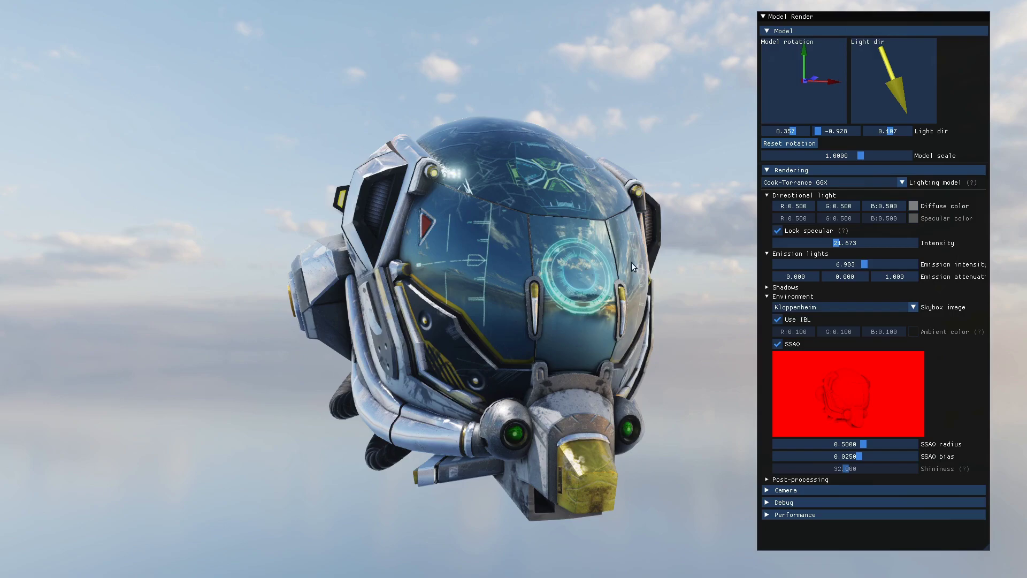
left_click_drag(581, 218, 384, 384)
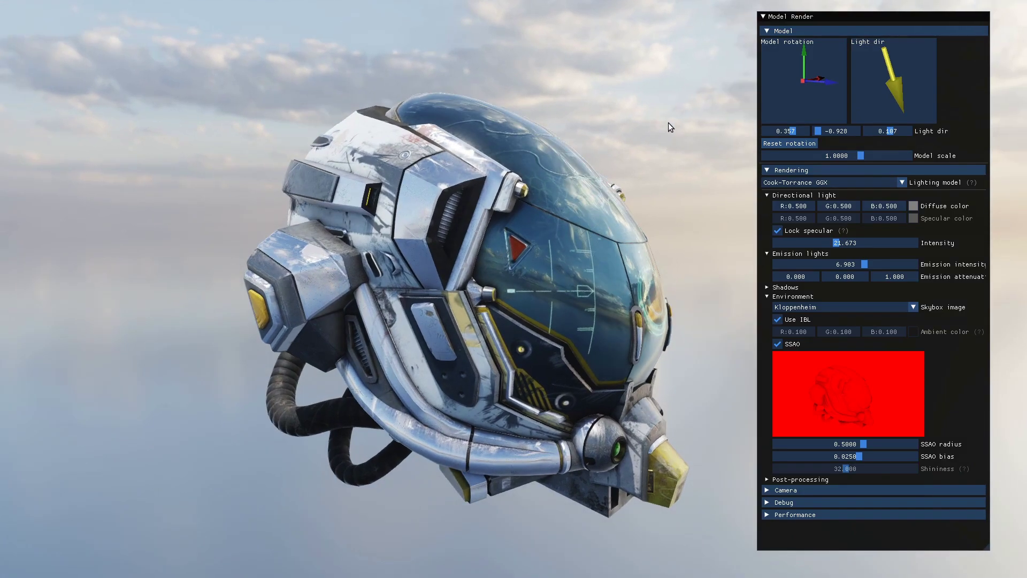
left_click_drag(266, 385, 429, 333)
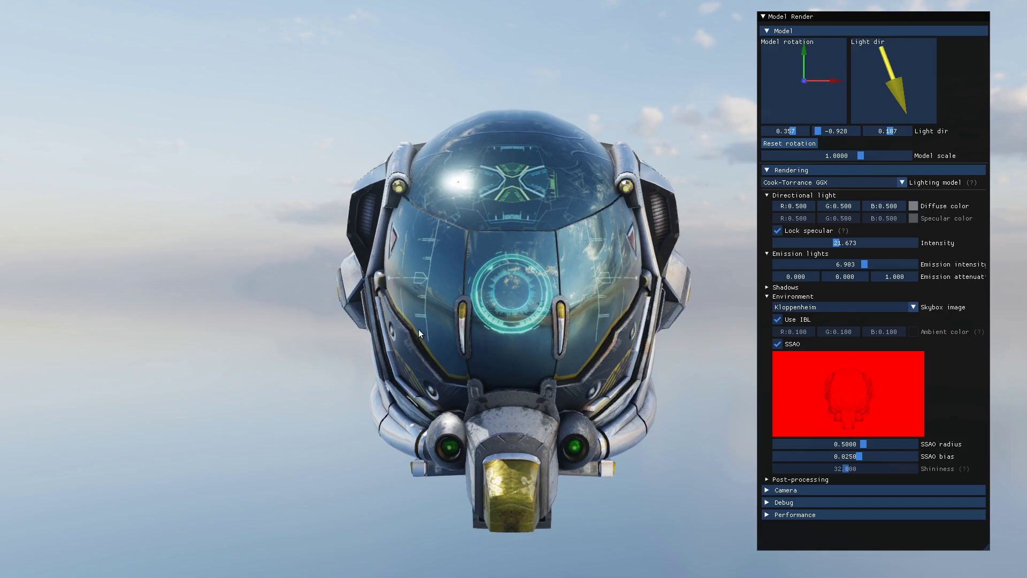
left_click_drag(399, 286, 614, 263)
left_click_drag(684, 380, 840, 319)
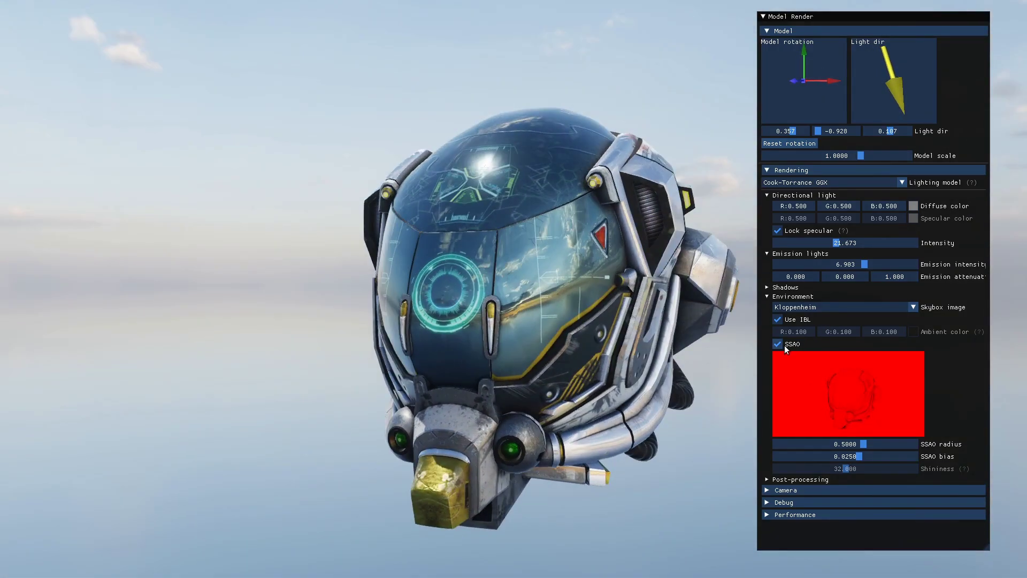
Set the skybox image to Ueno shrine and view the helmet's reflections from several angles.
left_click(819, 308)
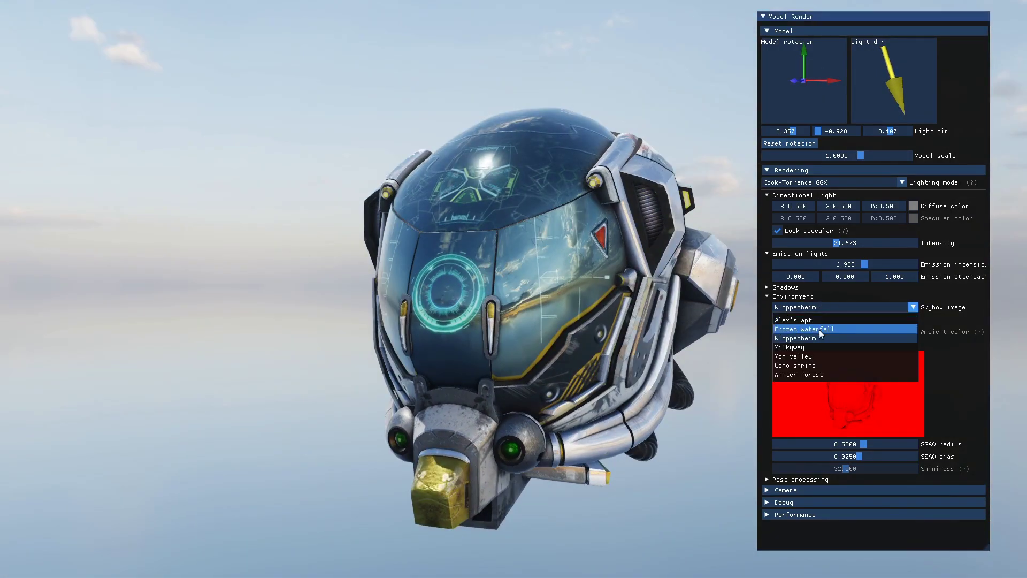
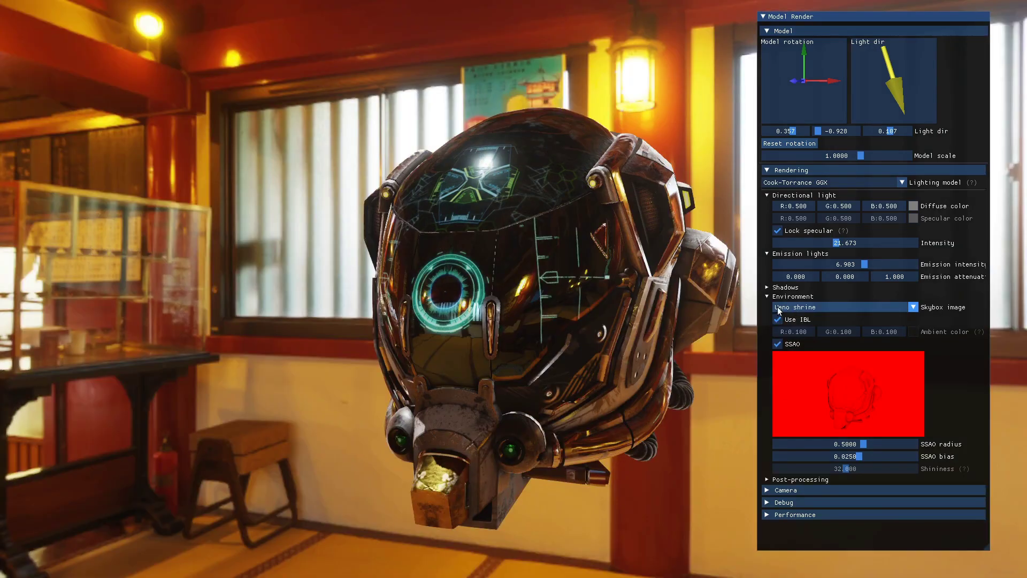
left_click_drag(528, 357, 690, 349)
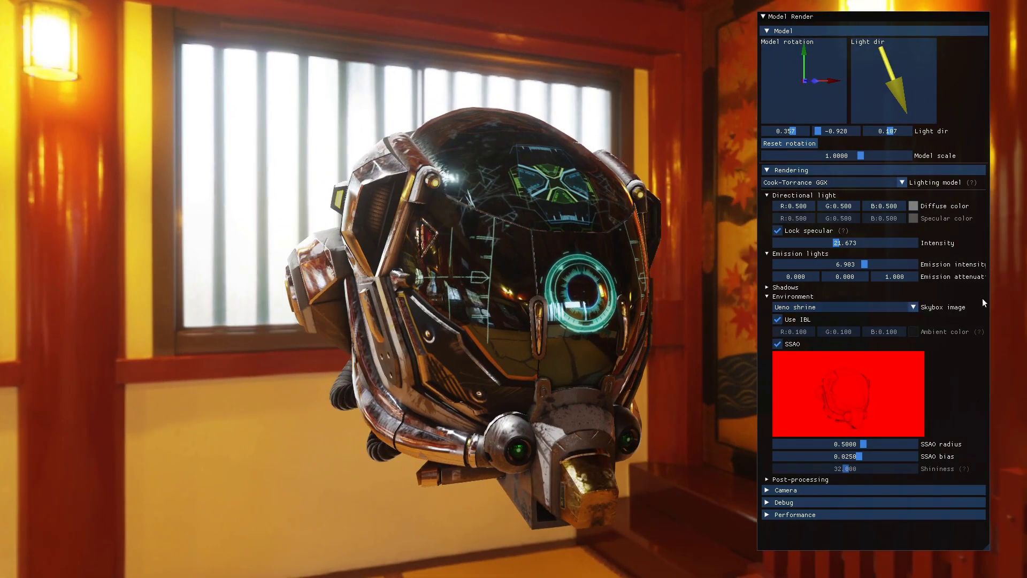
left_click_drag(457, 365, 366, 387)
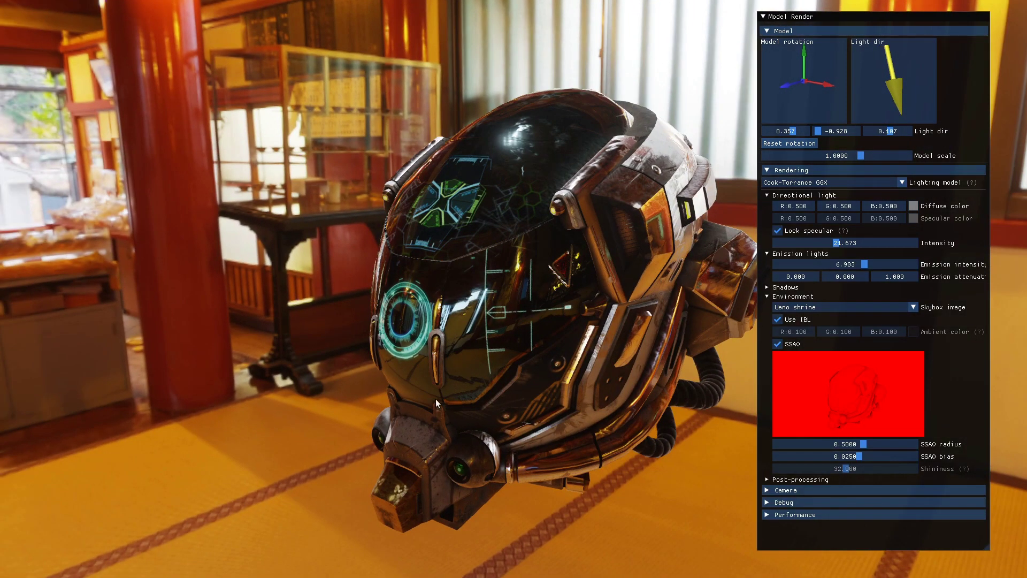
left_click_drag(476, 402, 907, 317)
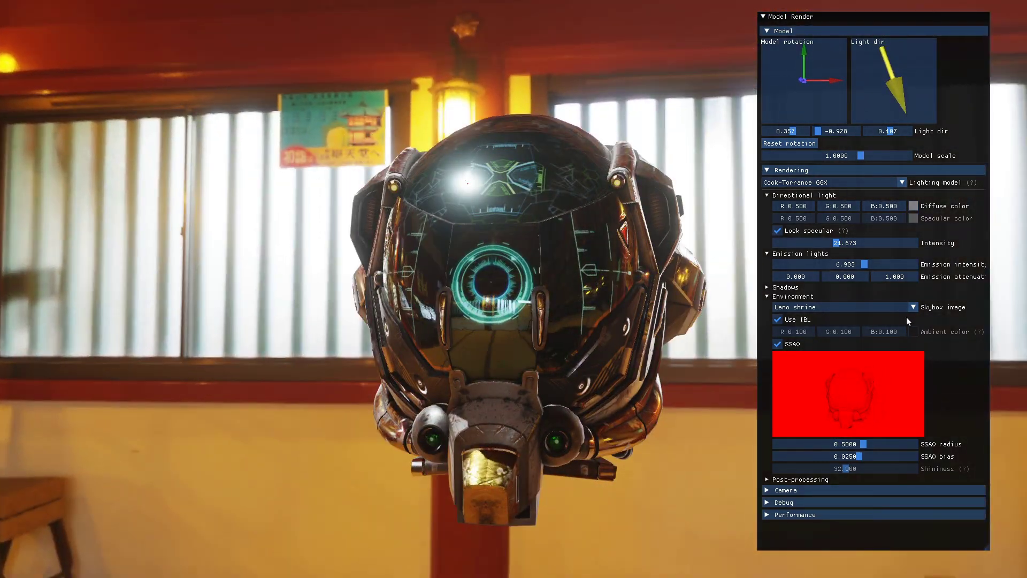
Set the skybox image to Mon Valley and view the helmet from both sides.
left_click(885, 303)
left_click(805, 357)
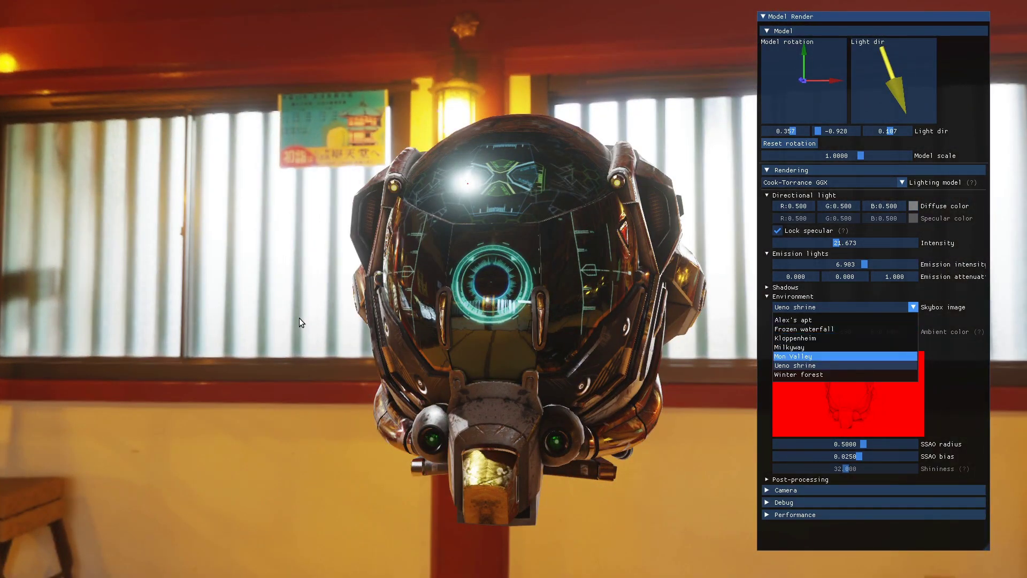
left_click_drag(298, 318, 621, 381)
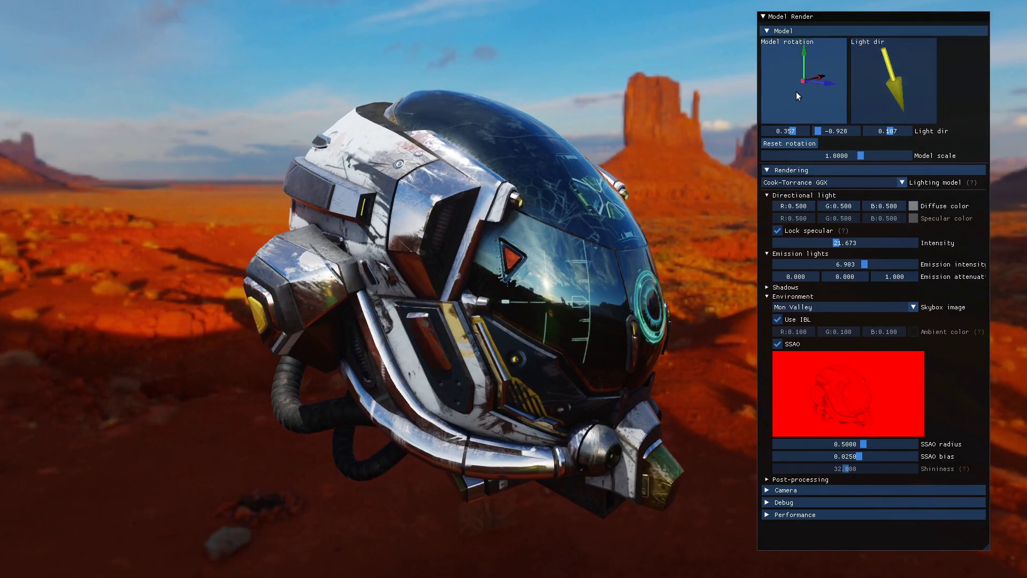
left_click_drag(796, 91, 771, 97)
left_click_drag(739, 354, 557, 396)
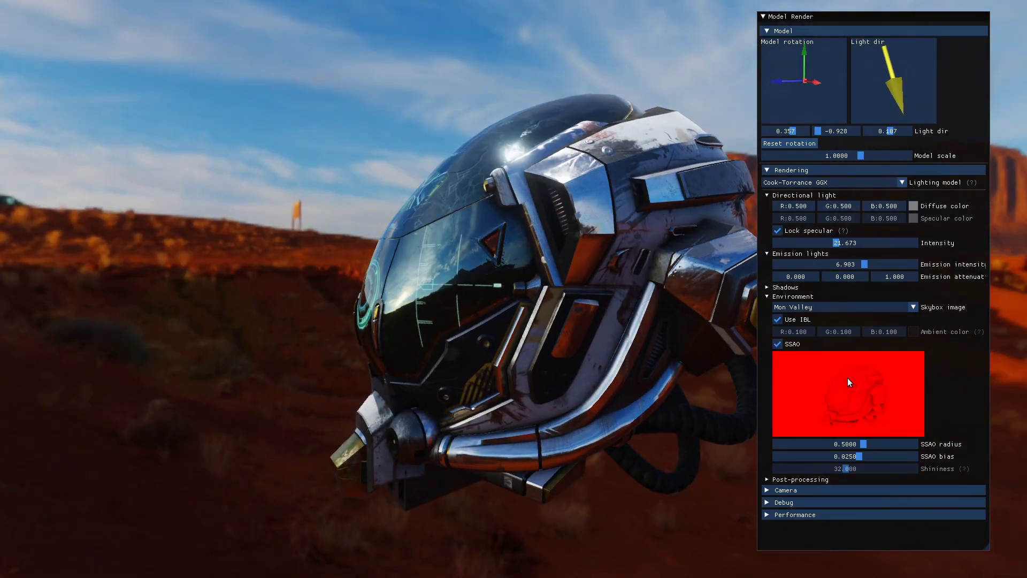
Turn SSAO off and on again to compare the occlusion shading on the side of the helmet.
left_click(786, 345)
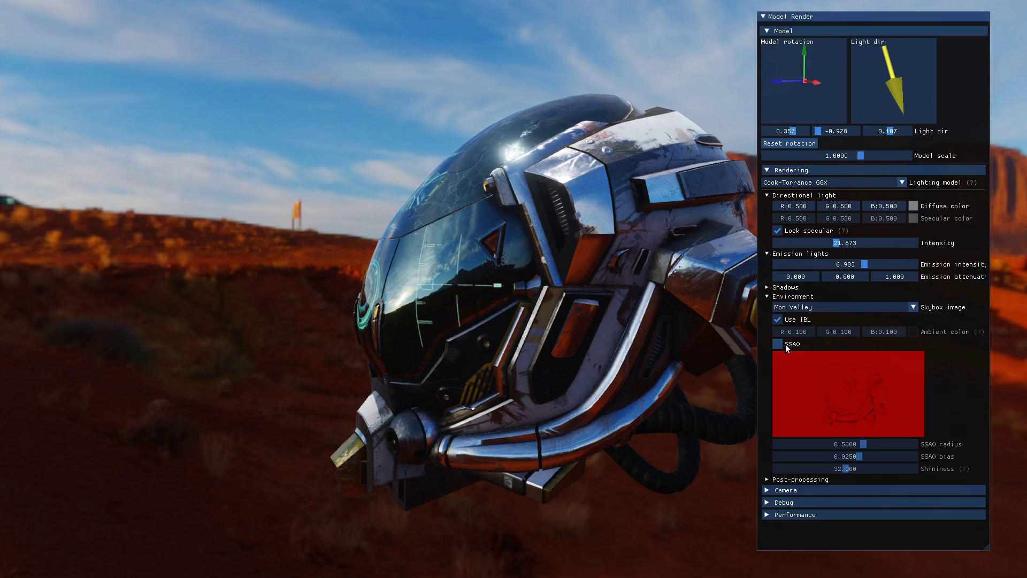
left_click(786, 344)
left_click_drag(735, 371, 668, 423)
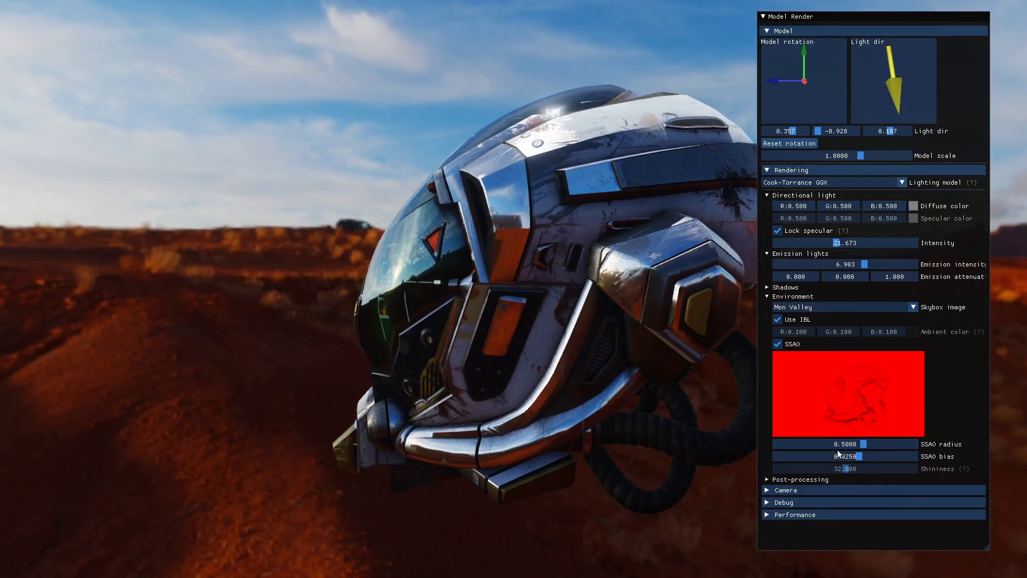
Raise the SSAO radius to about 0.7014 and compare the helmet with SSAO off and on.
mouse_move(866, 440)
left_mouse_down()
mouse_move(843, 444)
mouse_move(872, 442)
left_mouse_up()
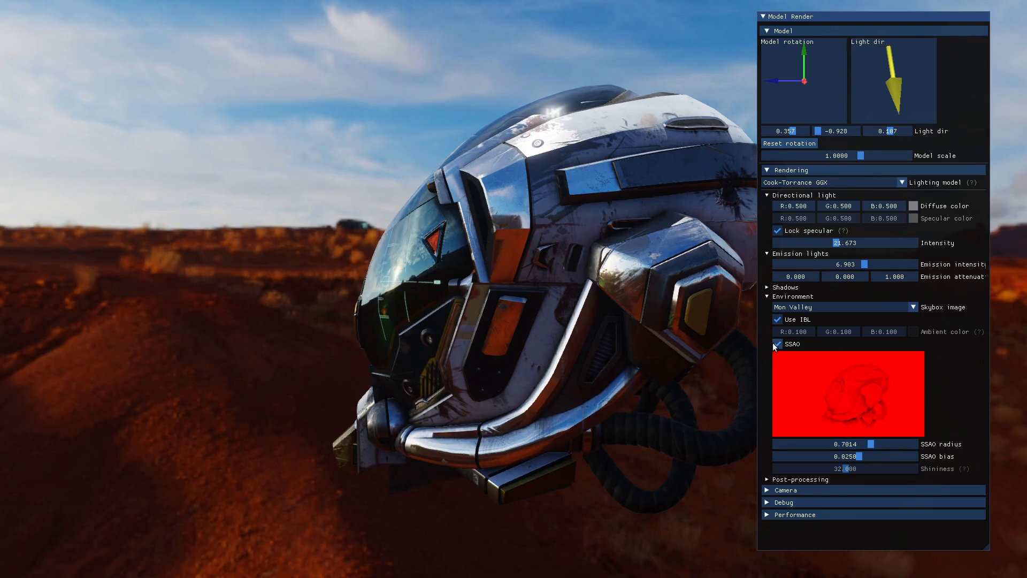
left_click(776, 344)
left_click(776, 344)
left_click_drag(761, 347, 768, 324)
left_click_drag(670, 384, 357, 310)
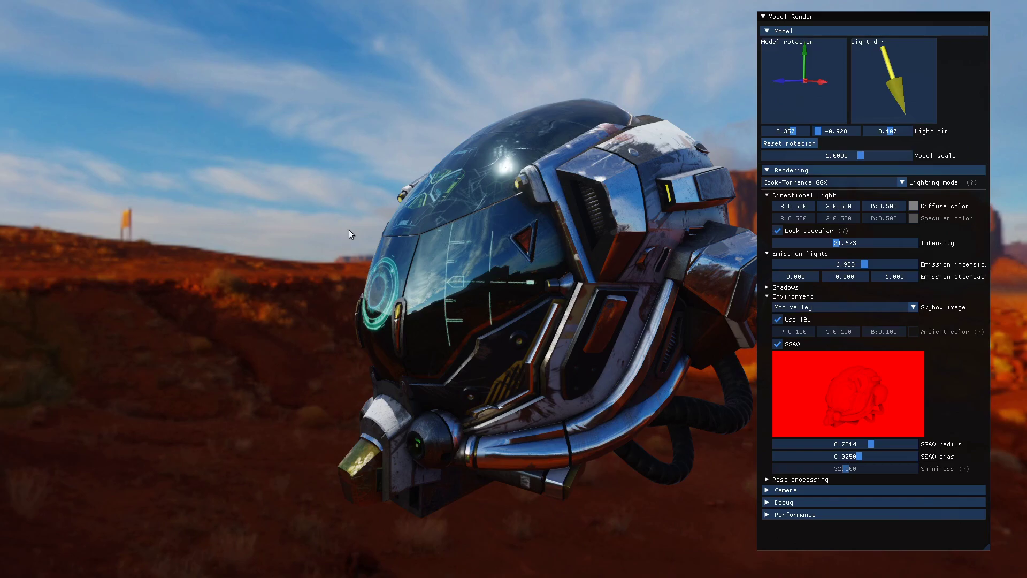
left_click_drag(430, 229, 635, 244)
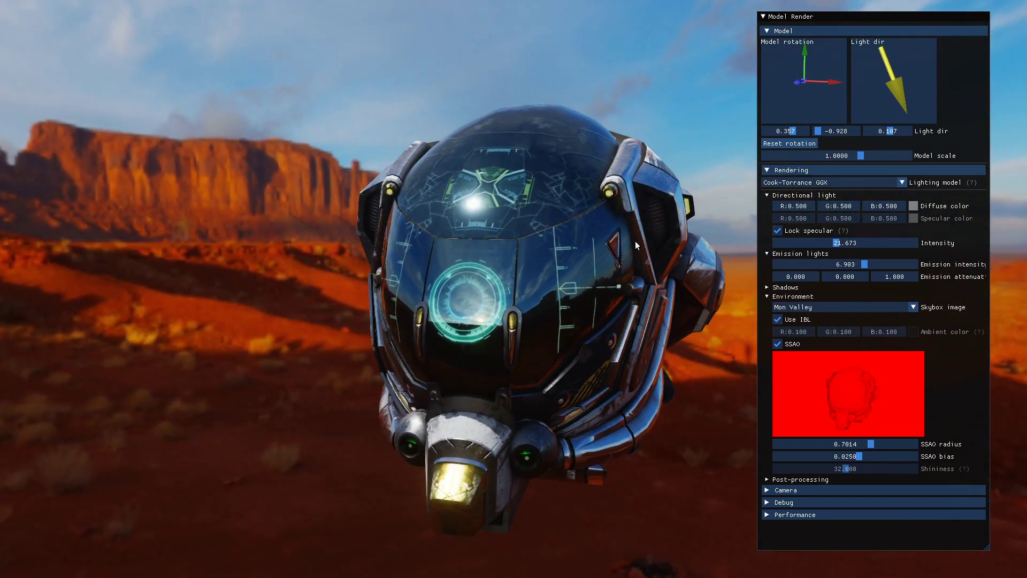
Show the post-processing settings and examine the bloom around the helmet's highlights and glowing parts.
left_click(819, 480)
scroll(832, 430, "down", 2)
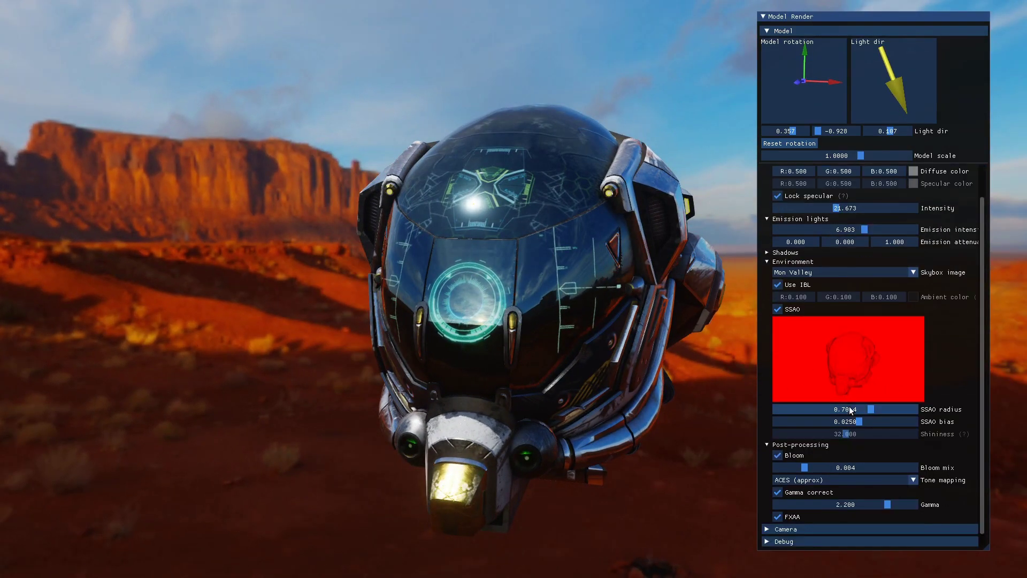
left_click_drag(413, 287, 565, 319)
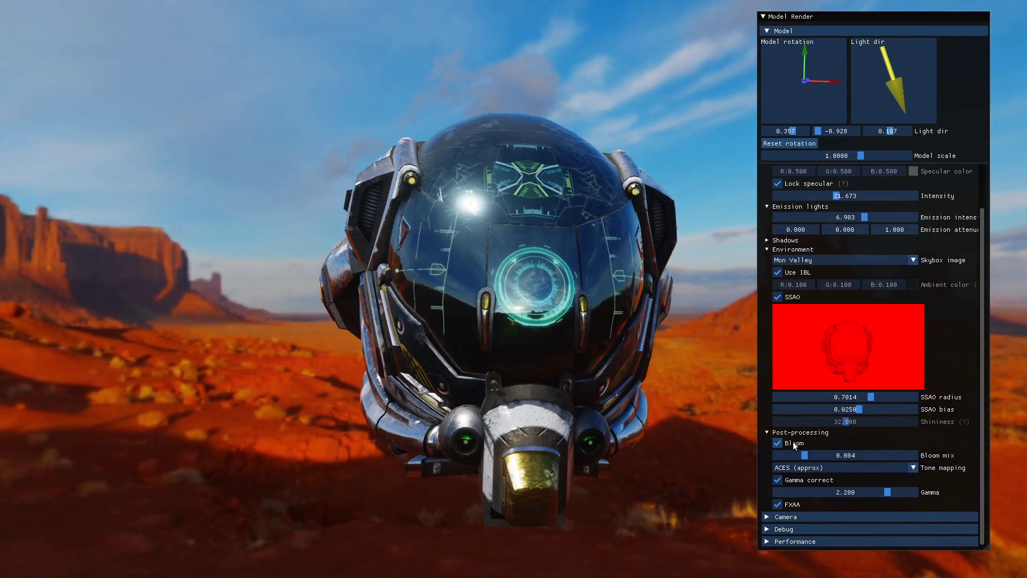
left_click_drag(519, 439, 552, 461)
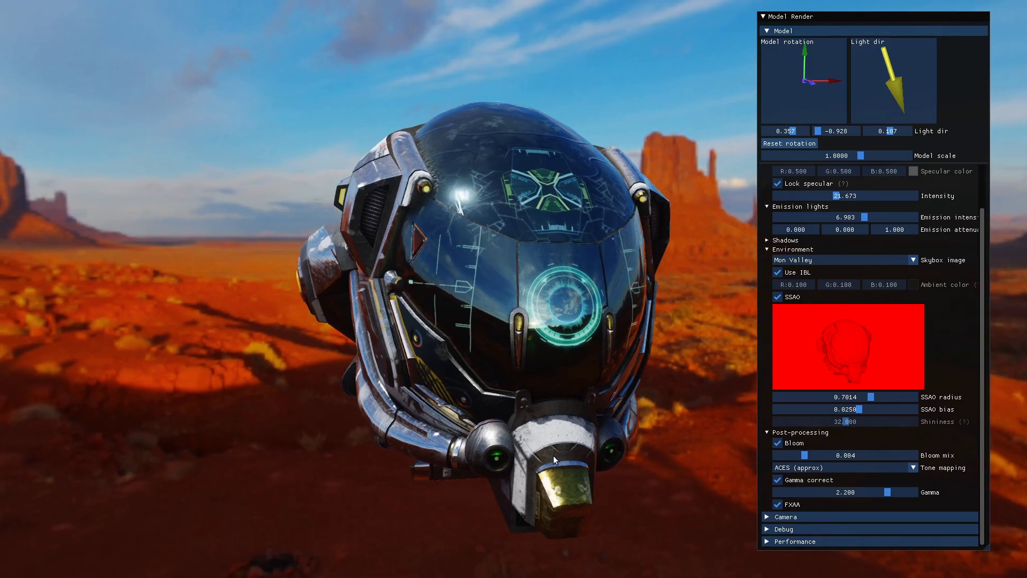
left_click_drag(612, 372, 470, 351)
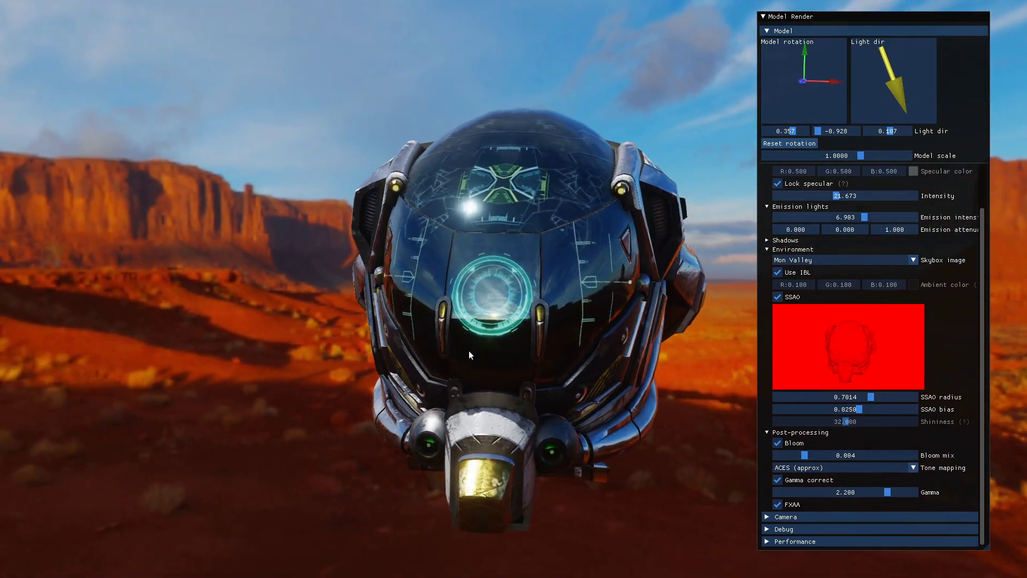
Turn bloom off and on again to compare the helmet's glow, and lower the bloom mix to 0.003.
left_click_drag(577, 386, 513, 368)
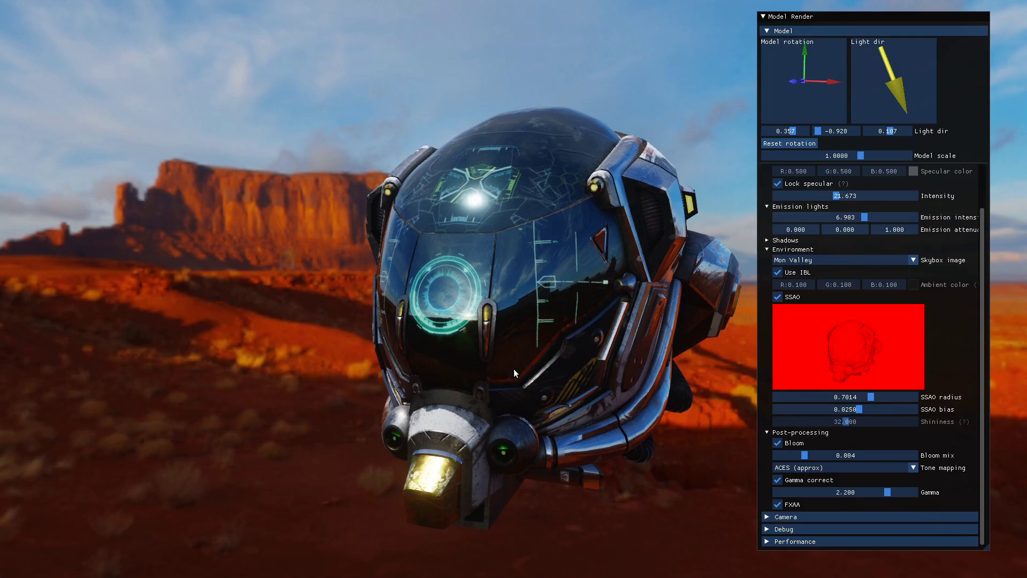
left_click(780, 444)
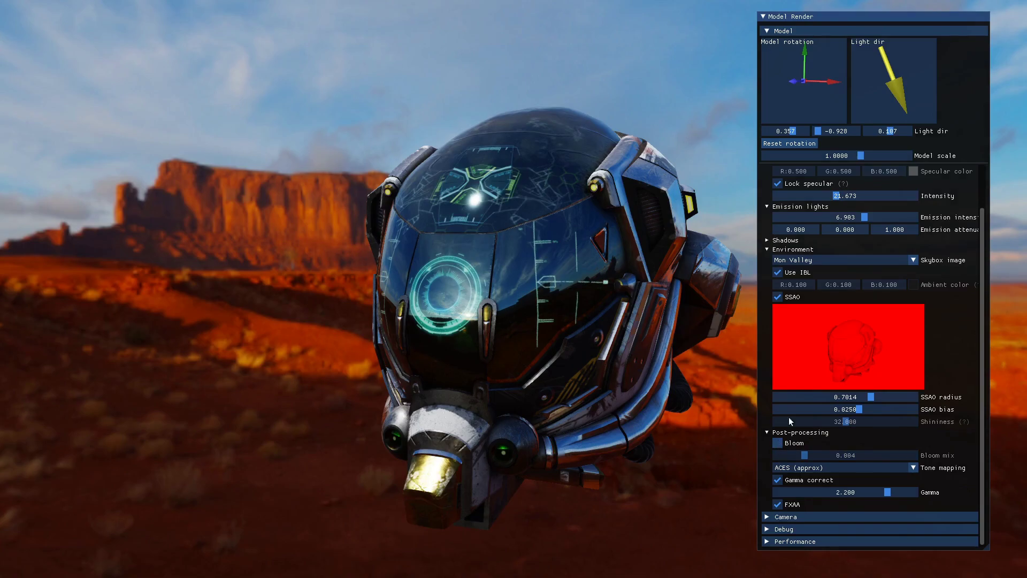
left_click(780, 444)
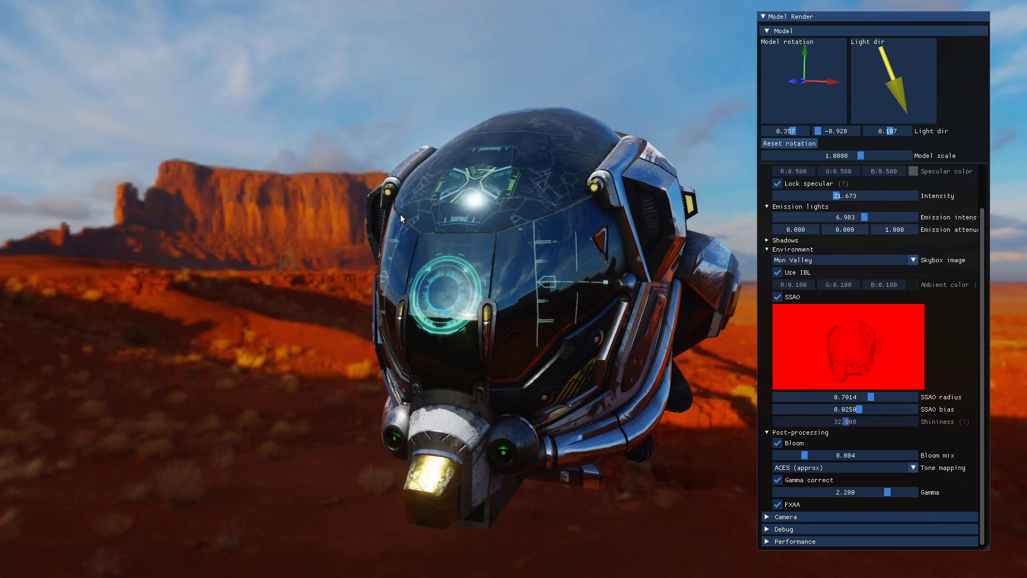
left_click_drag(402, 272, 468, 250)
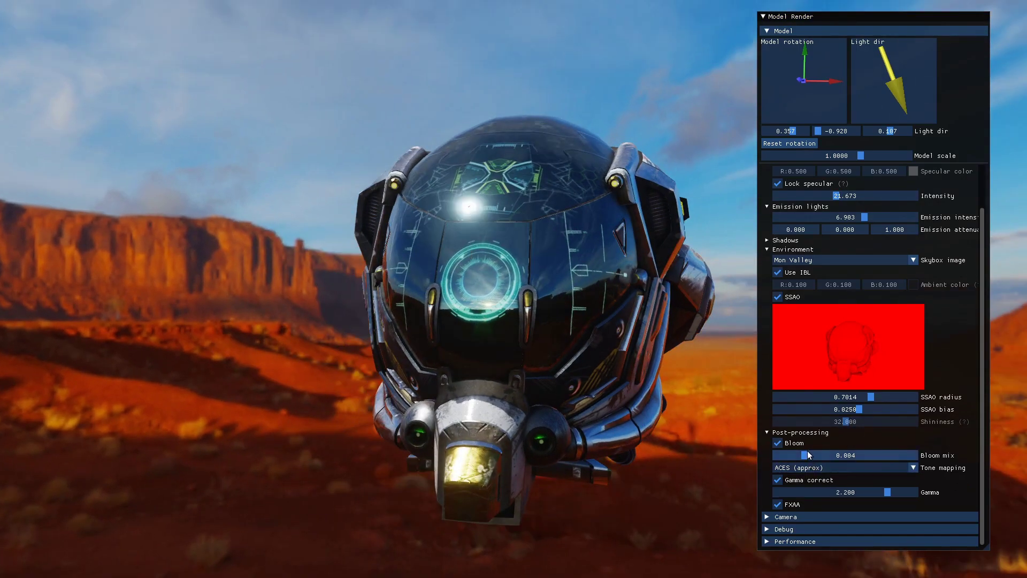
mouse_move(807, 455)
left_mouse_down()
mouse_move(910, 452)
mouse_move(799, 454)
left_mouse_up()
left_click_drag(455, 412, 407, 381)
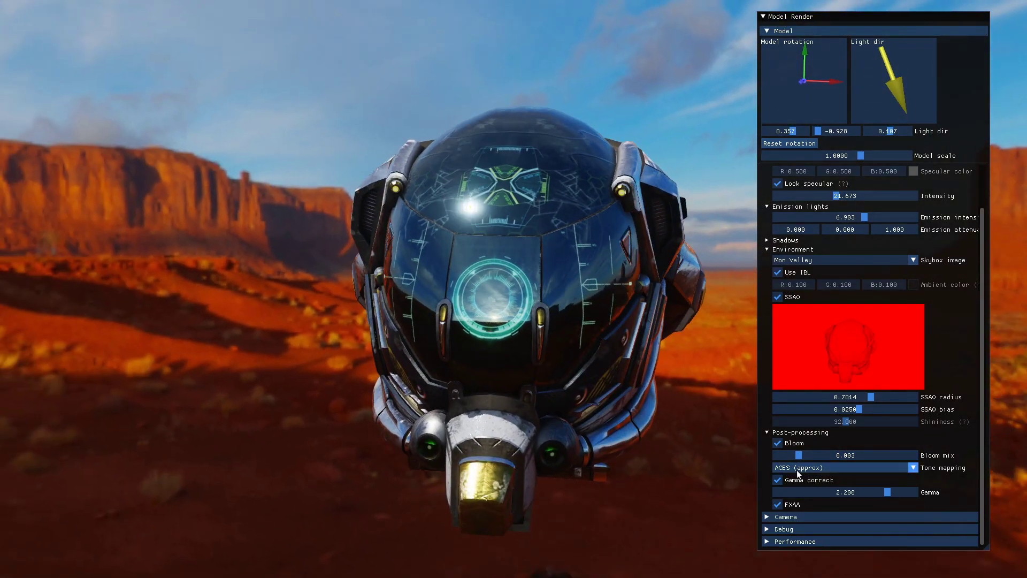
Switch the tone mapping to Reinhard and back to ACES (approx) to compare the scene's colors.
left_click(913, 467)
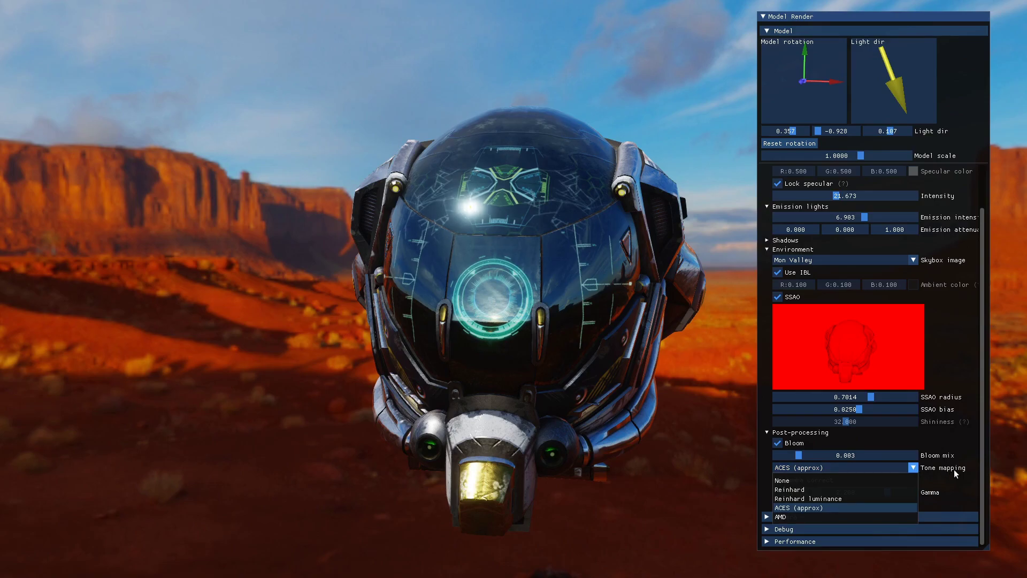
left_click(807, 491)
left_click(812, 468)
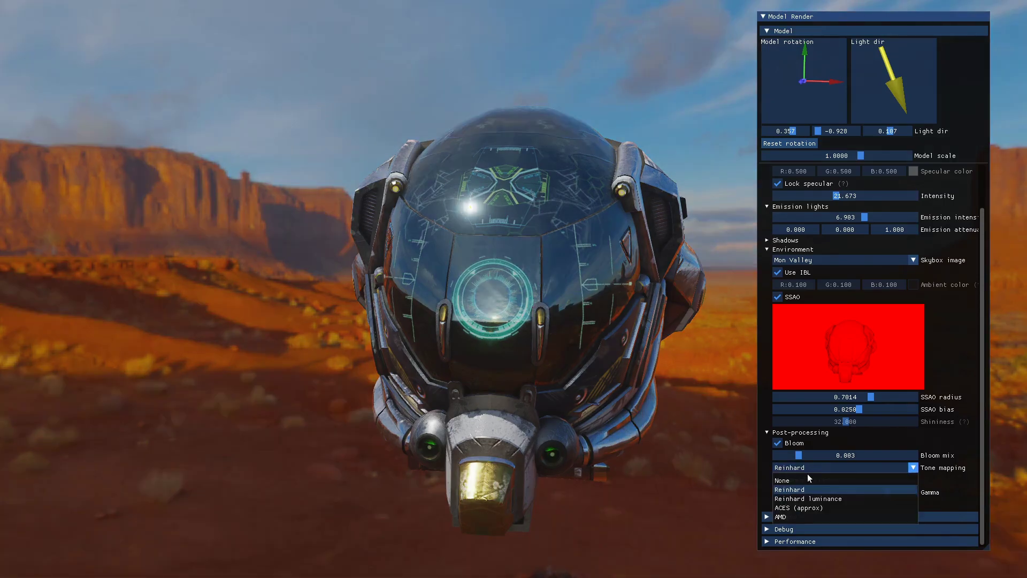
left_click(805, 505)
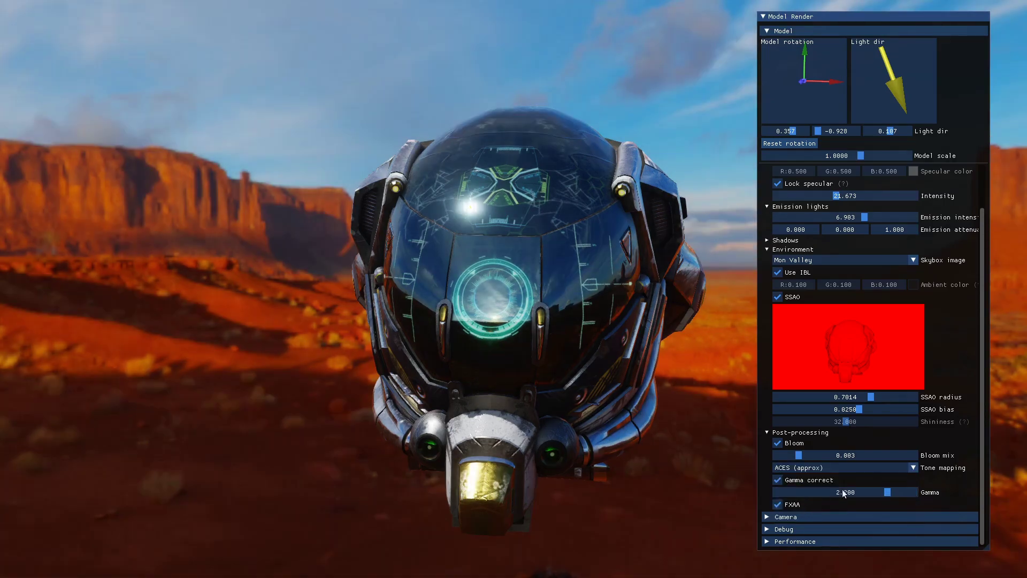
Set the tone mapping to AMD and view the helmet from both sides.
left_click(800, 468)
left_click(788, 509)
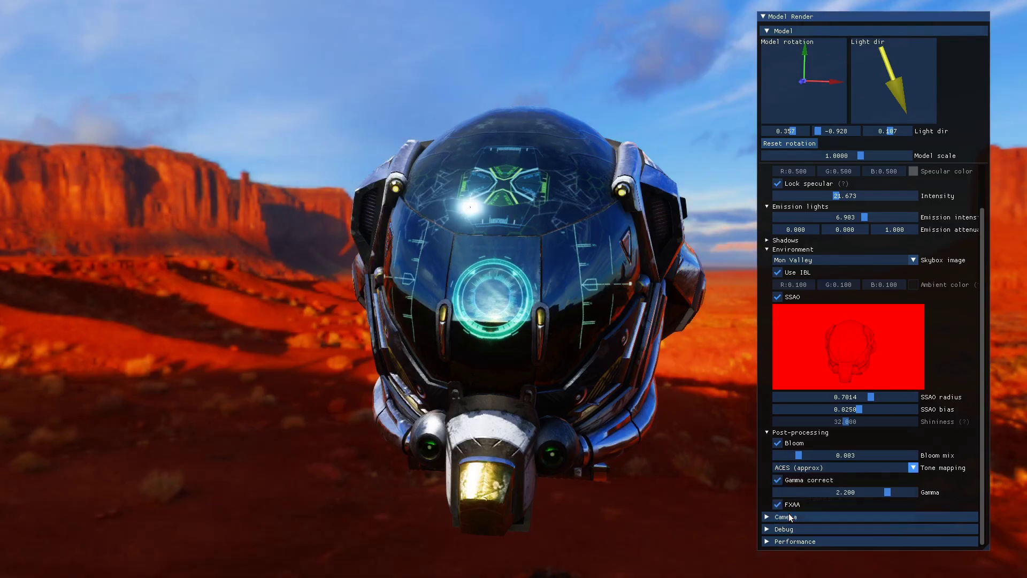
left_click_drag(420, 330, 330, 138)
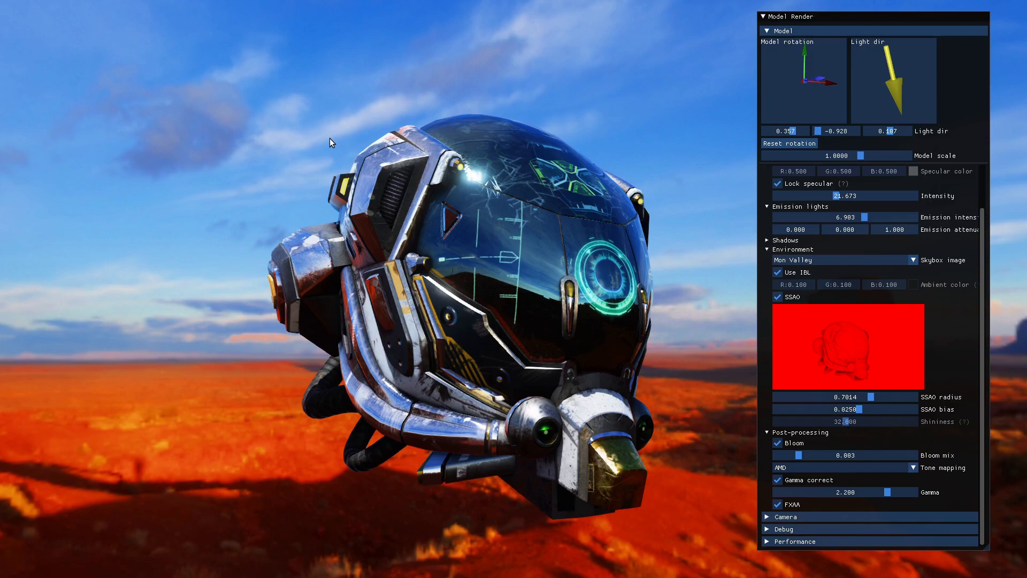
left_click_drag(639, 318, 311, 311)
left_click_drag(596, 435, 587, 400)
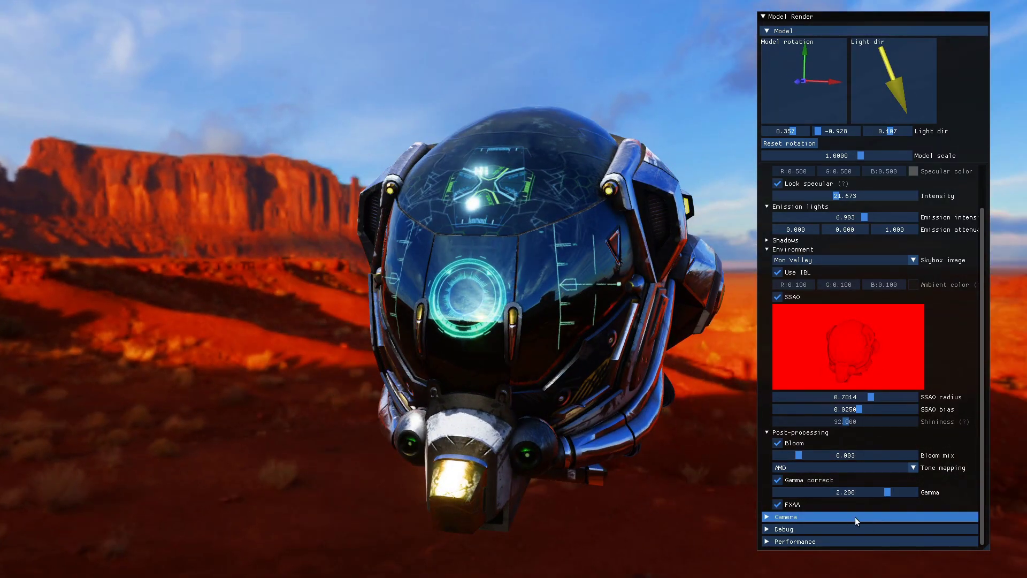
left_click_drag(470, 249, 472, 299)
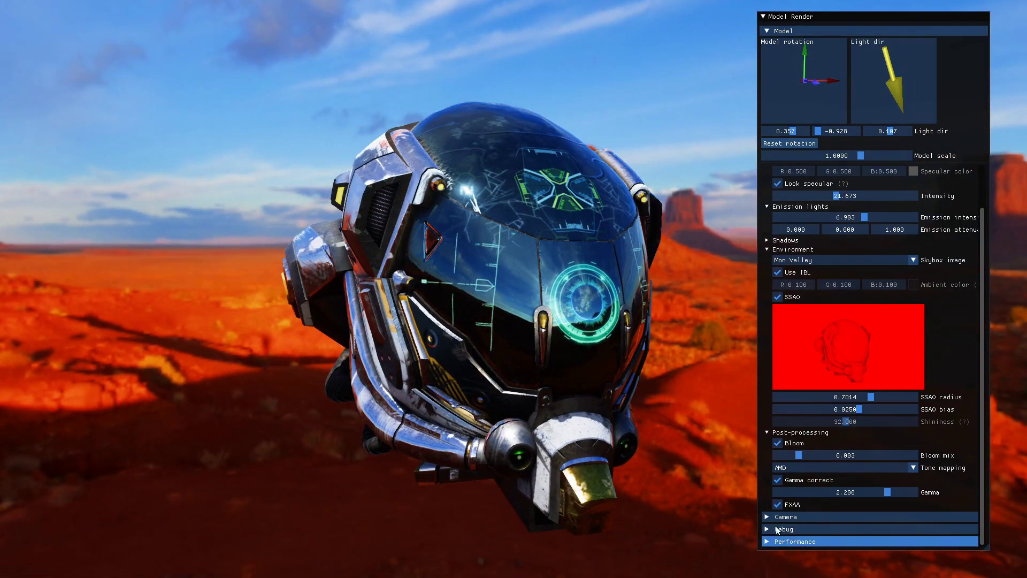
Turn FXAA off and on again, examining the helmet's edges up close.
left_click(780, 504)
left_click_drag(566, 492, 248, 335)
left_click_drag(540, 116, 481, 203)
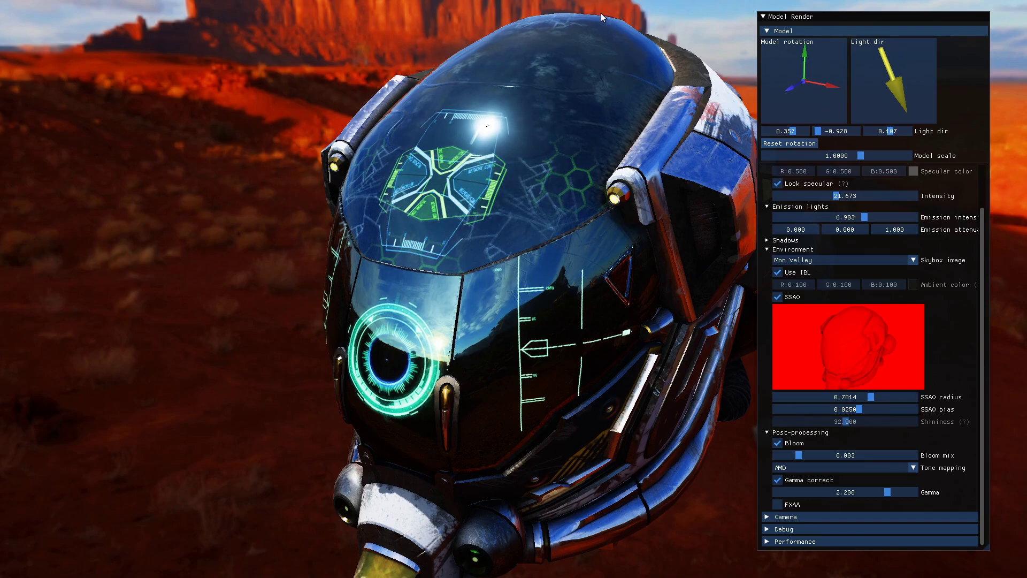
left_click_drag(610, 31, 629, 14)
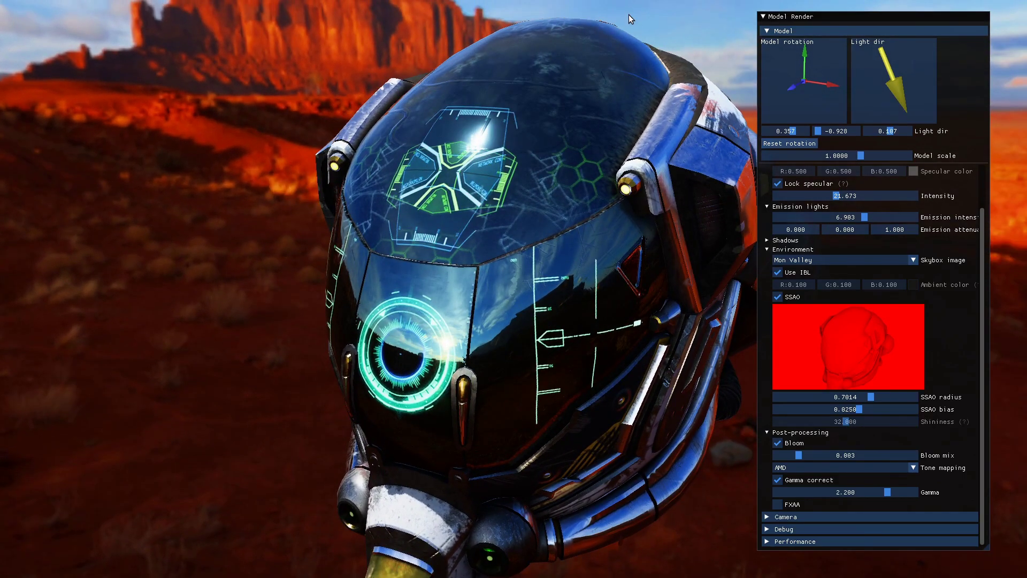
left_click(778, 505)
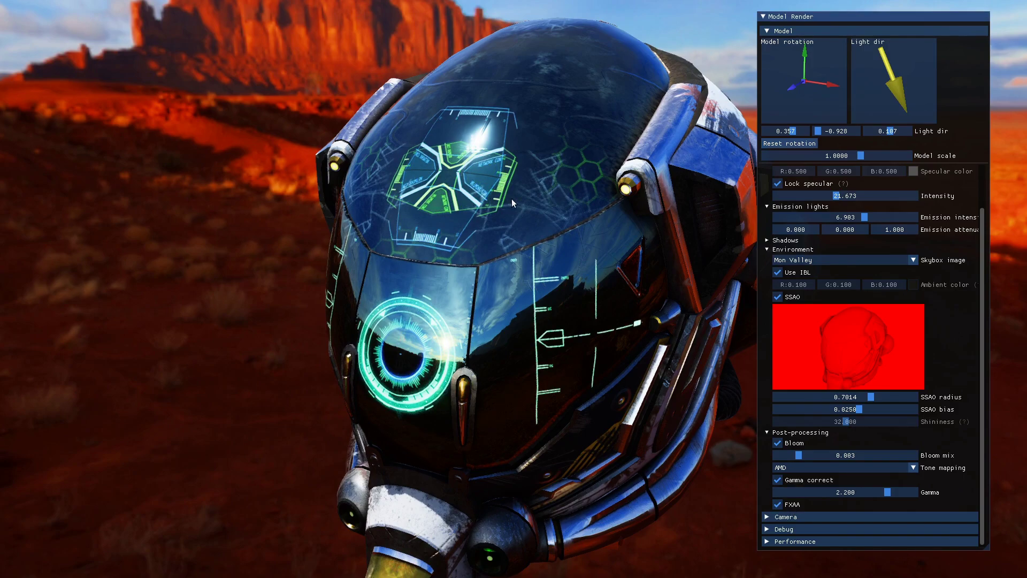
left_click_drag(511, 199, 314, 334)
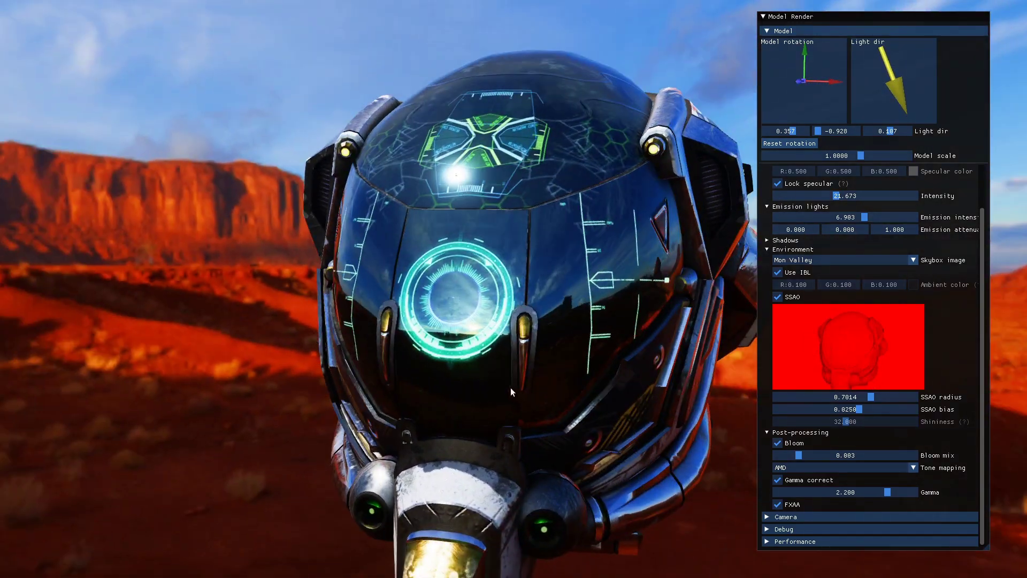
left_click_drag(511, 387, 578, 322)
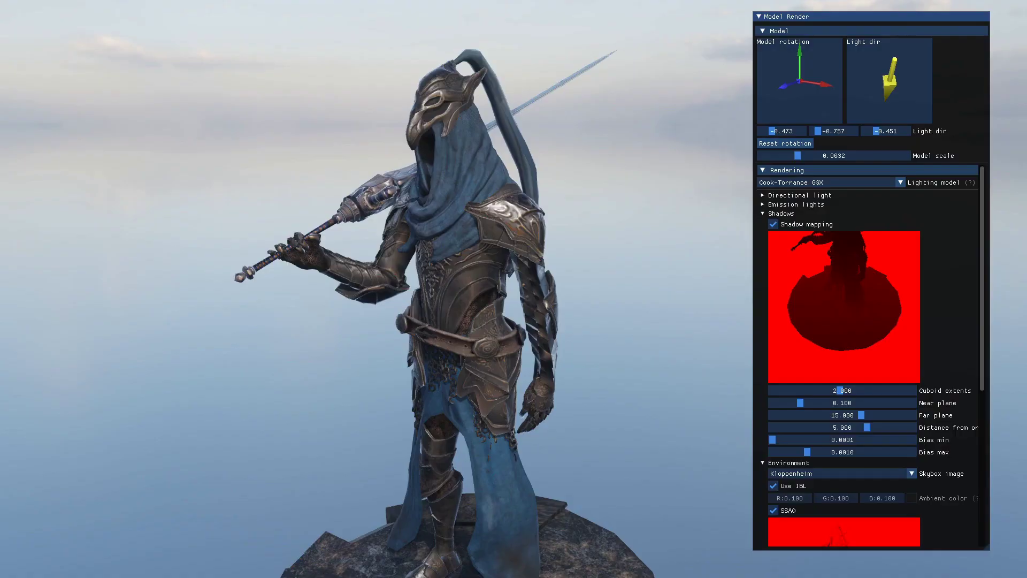
Show the debug settings, set the G-buffer visualization to Positions, and view the knight's position colors.
left_click_drag(497, 348, 460, 375)
scroll(872, 497, "down", 6)
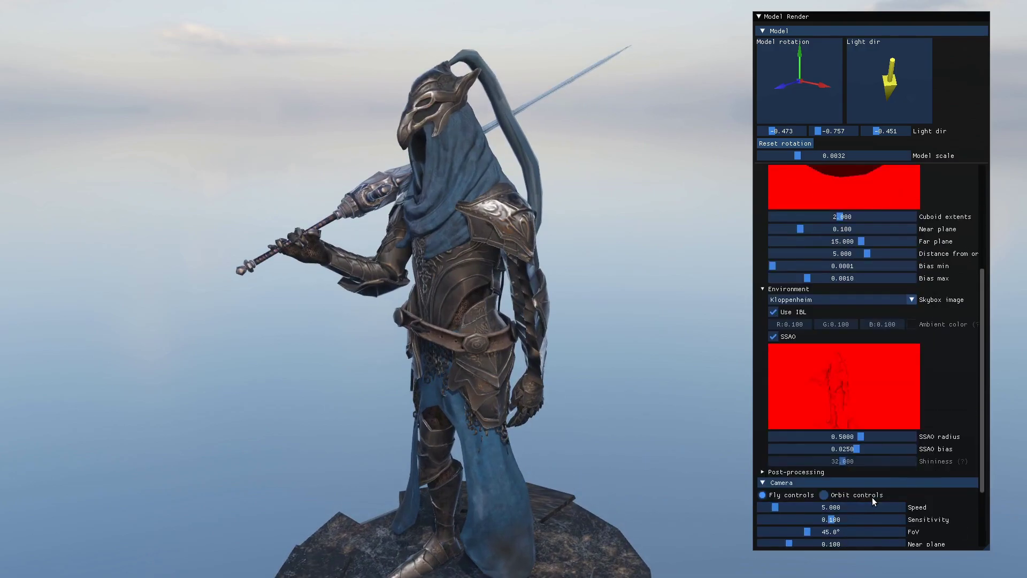
left_click(792, 505)
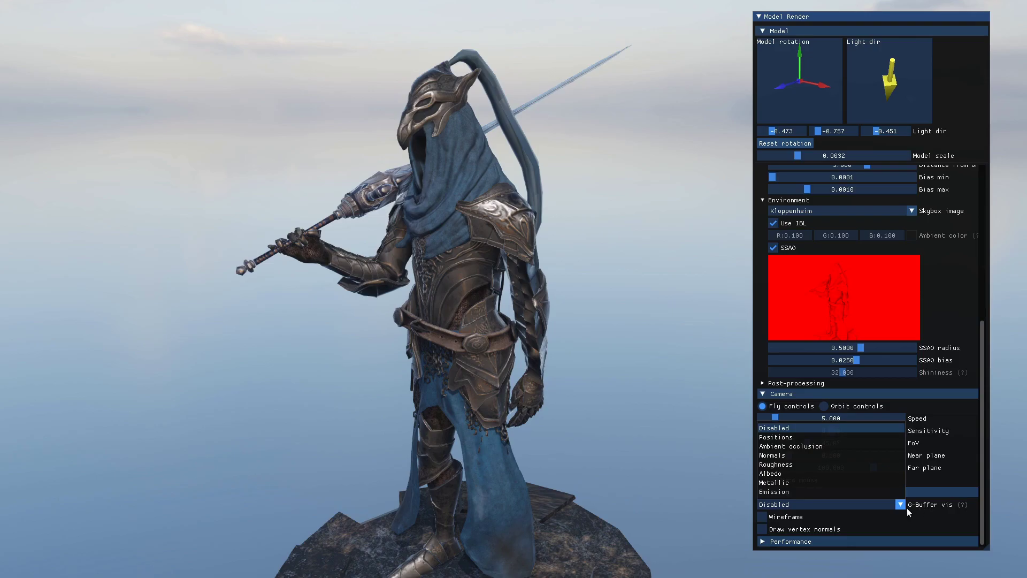
left_click(812, 436)
left_click(786, 505)
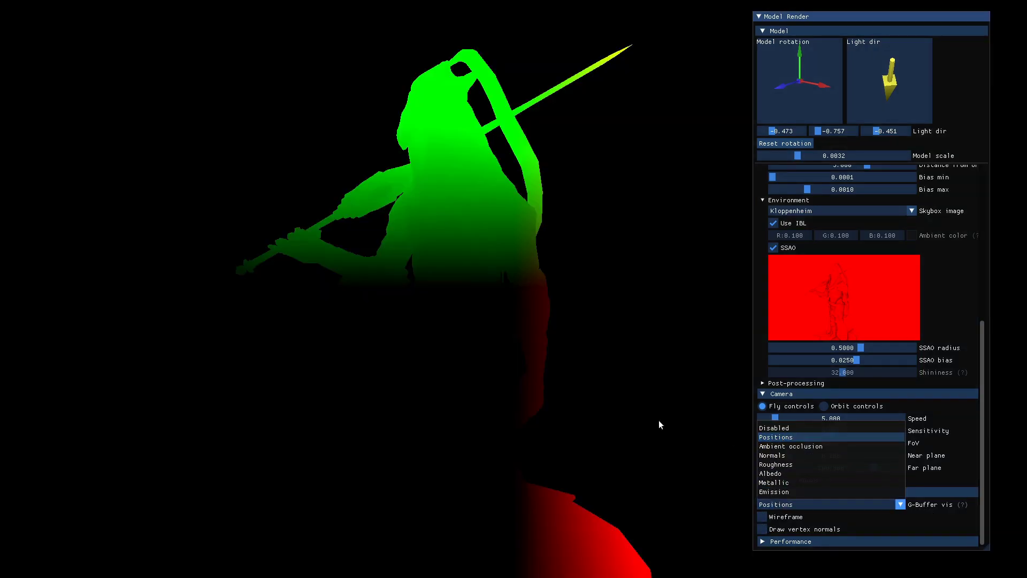
left_click(495, 237)
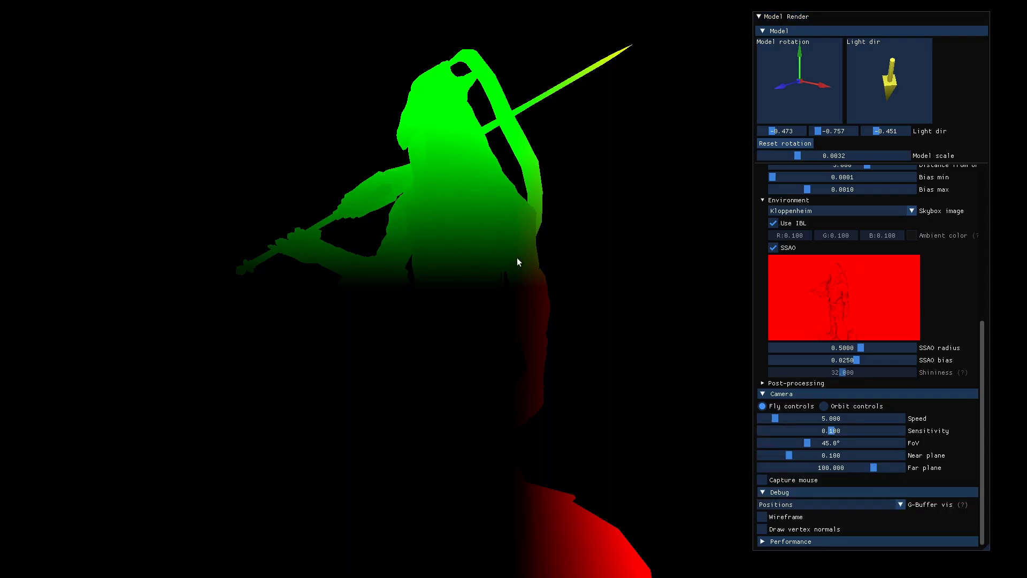
left_click_drag(517, 258, 490, 243)
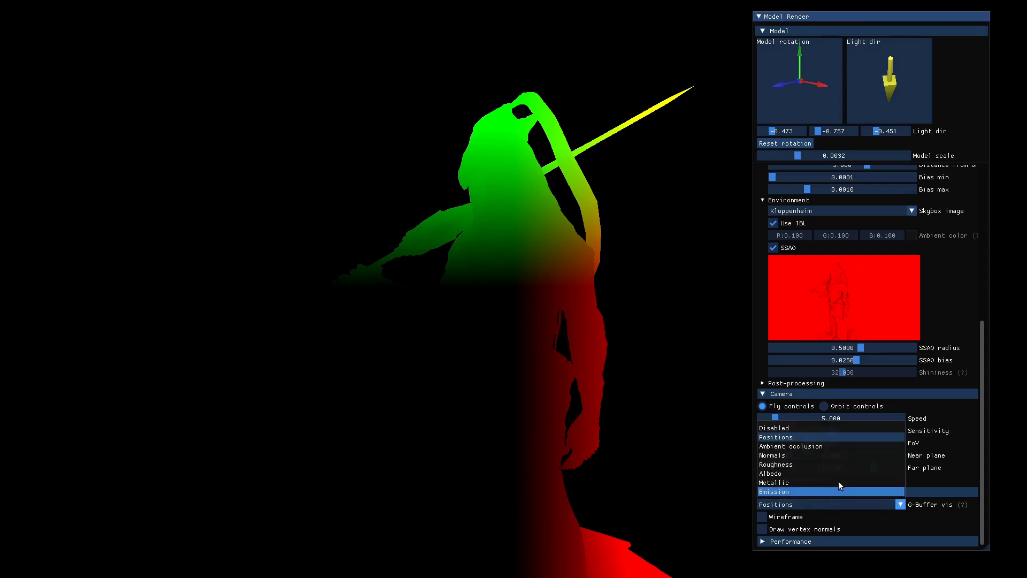
Set the G-buffer visualization to Normals and examine the knight's upper body up close.
left_click(814, 503)
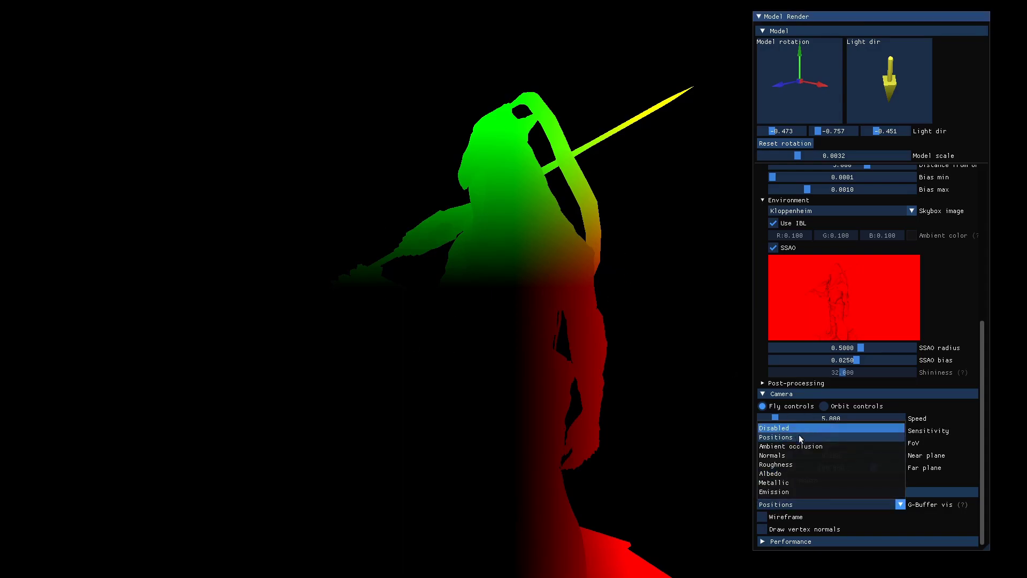
left_click(789, 505)
left_click(781, 456)
right_click_drag(721, 470, 515, 331)
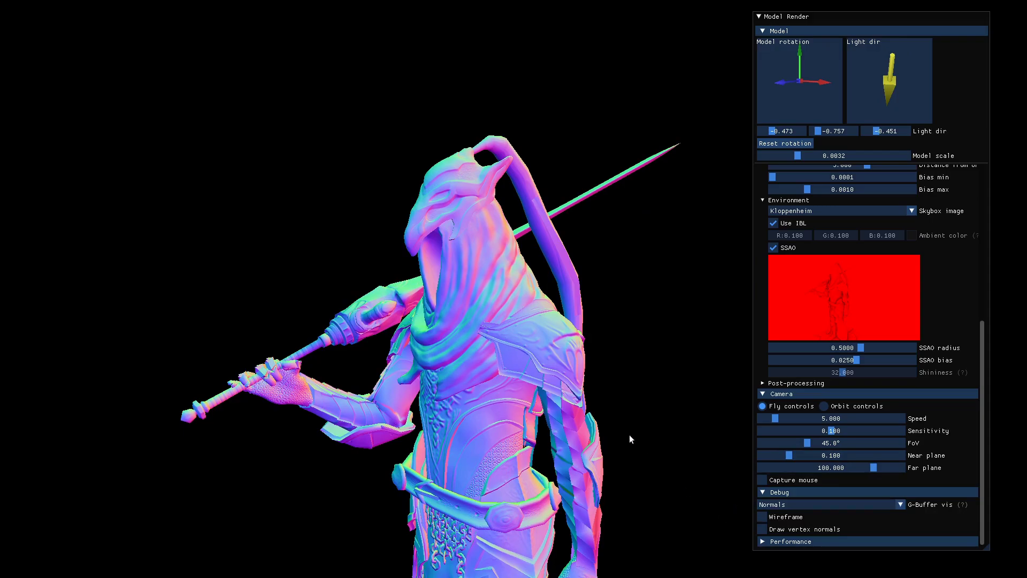
right_click_drag(631, 435, 642, 418)
Show the knight's Roughness buffer, followed by its Albedo buffer.
left_click(800, 505)
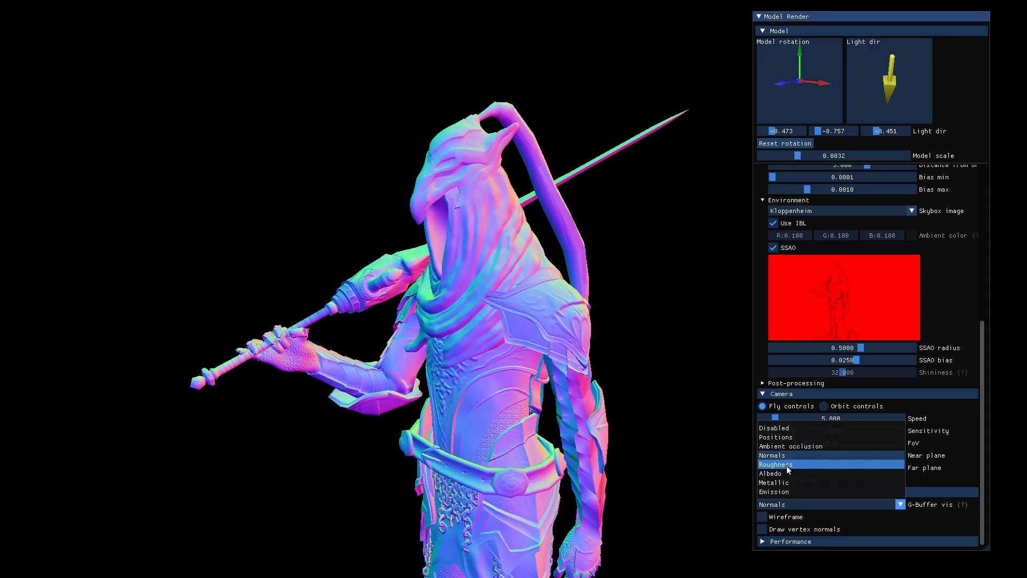
left_click(786, 465)
right_click_drag(500, 402, 500, 386)
left_click(778, 506)
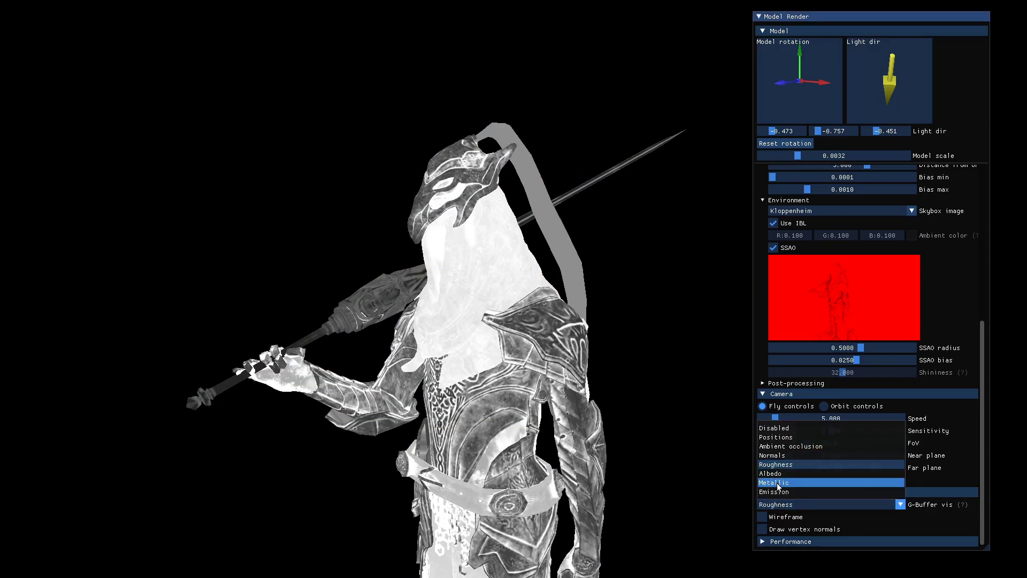
left_click(783, 474)
Show the knight's Metallic buffer, followed by its Emission buffer.
left_click(792, 504)
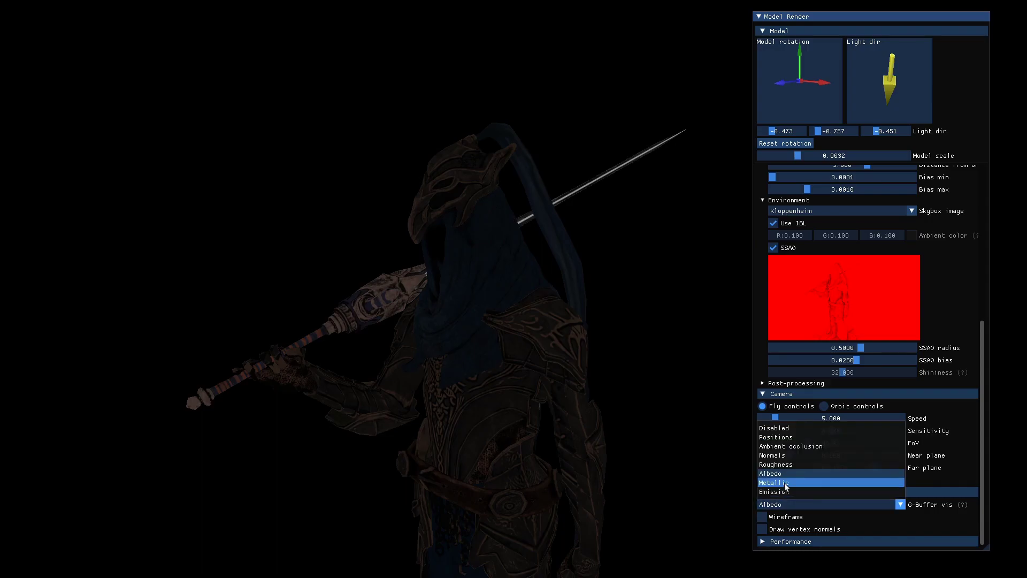
left_click(784, 482)
left_click(782, 505)
left_click(782, 492)
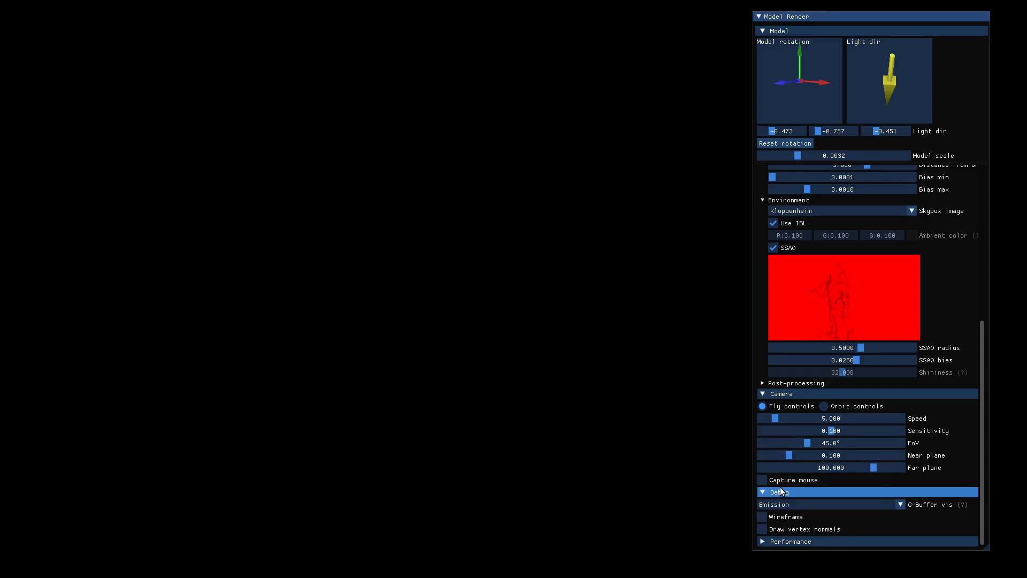
left_click_drag(564, 406, 552, 332)
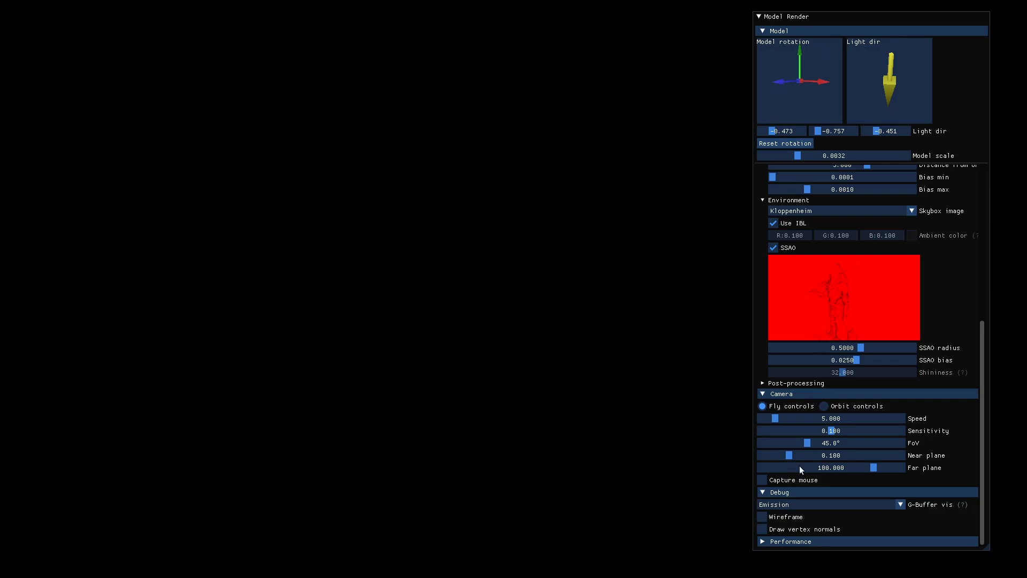
Disable the G-buffer visualization and bring the whole knight and its platform into view.
left_click(802, 506)
left_click(791, 425)
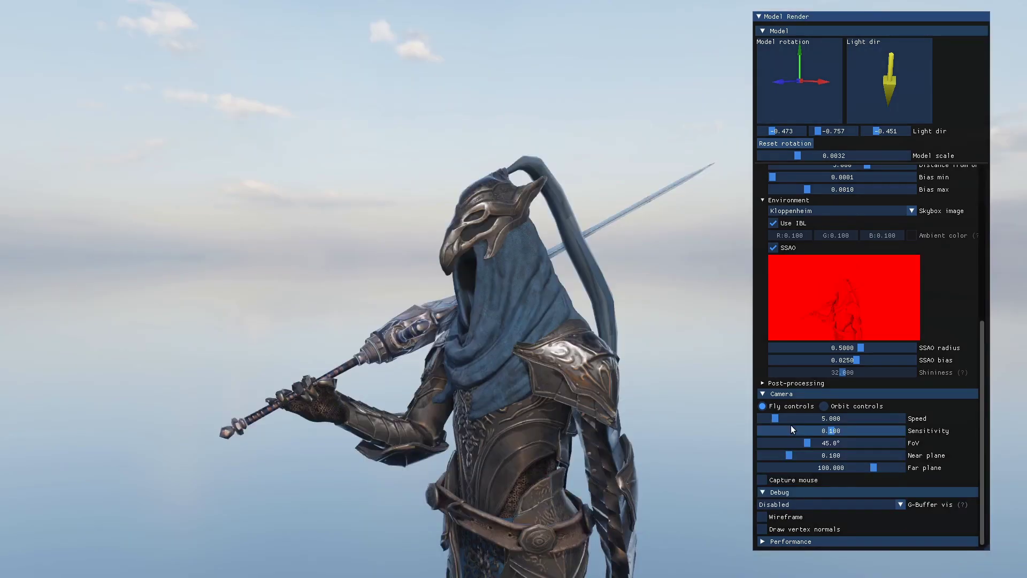
key("s")
left_click_drag(524, 394, 561, 392)
Aim the light at about (-0.134, -0.946, 0.294), inspect the platform's shadow, and redirect it to about (-0.249, -0.860, -0.445).
scroll(856, 299, "up", 5)
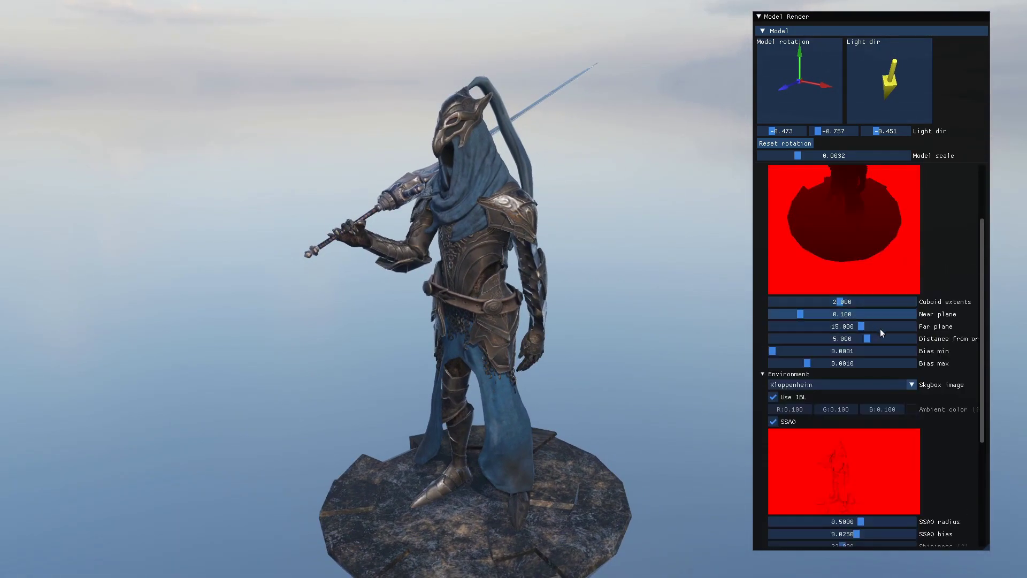
left_click_drag(883, 90, 895, 68)
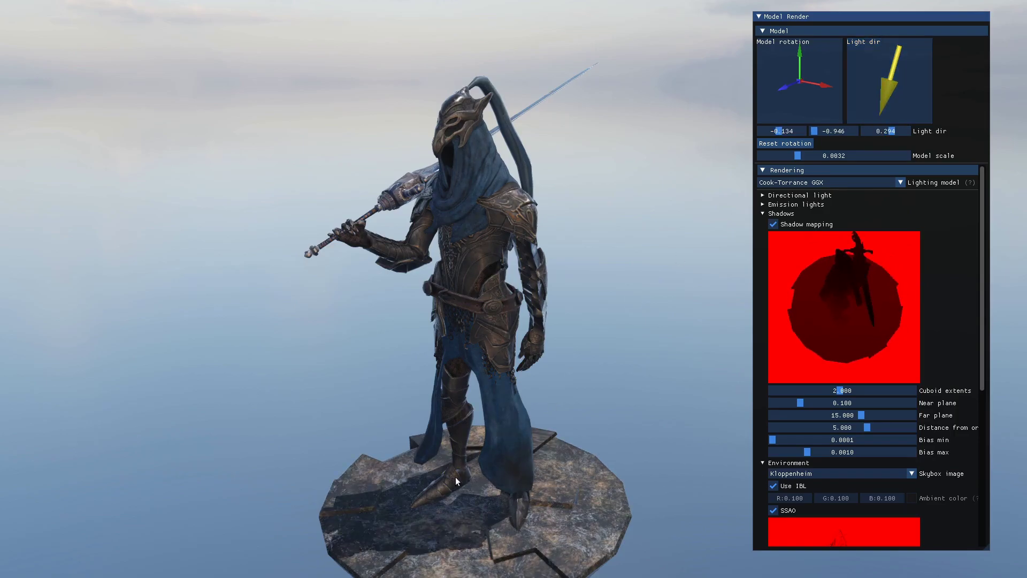
left_click_drag(474, 489, 470, 496)
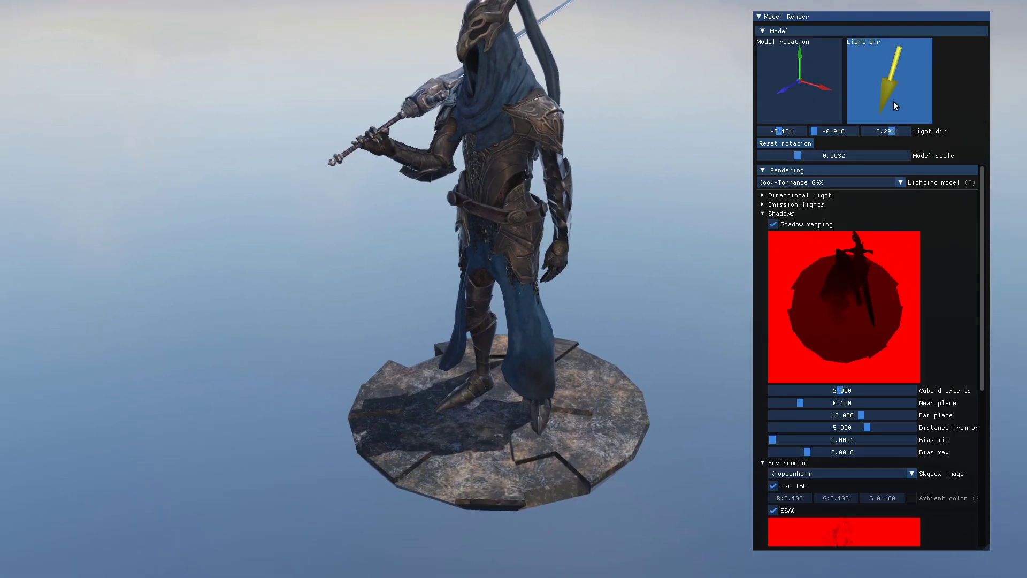
mouse_move(893, 102)
left_mouse_down()
mouse_move(900, 63)
mouse_move(863, 74)
mouse_move(865, 102)
mouse_move(909, 100)
mouse_move(933, 81)
mouse_move(933, 54)
left_mouse_up()
Examine the relit knight's helmet, armor and cloth up close and from a distance.
left_click_drag(602, 179, 522, 130)
scroll(551, 178, "up", 3)
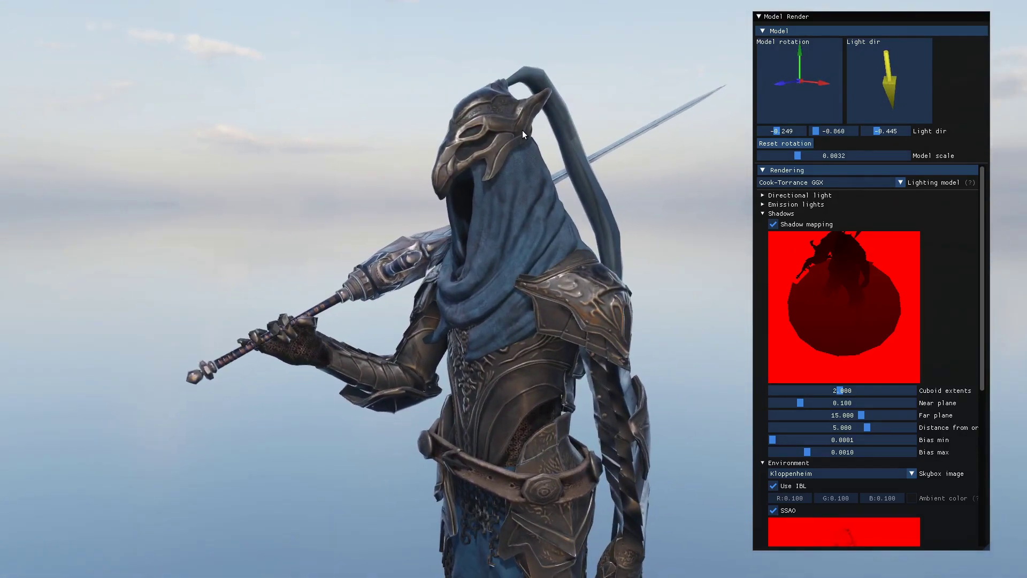
scroll(522, 130, "down", 3)
left_click_drag(499, 177, 530, 175)
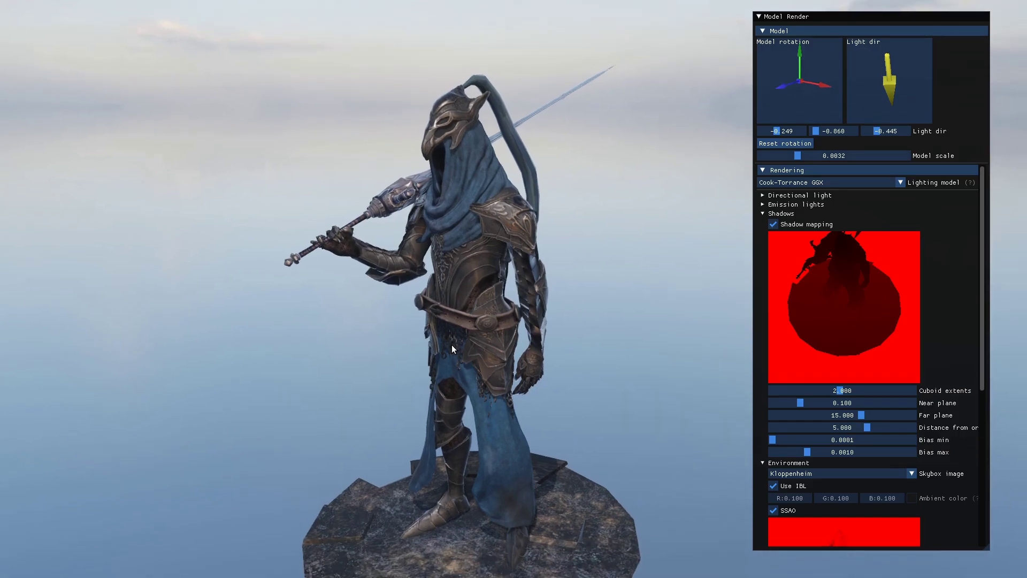
left_click_drag(451, 345, 590, 181)
scroll(553, 302, "up", 3)
left_click_drag(498, 284, 567, 310)
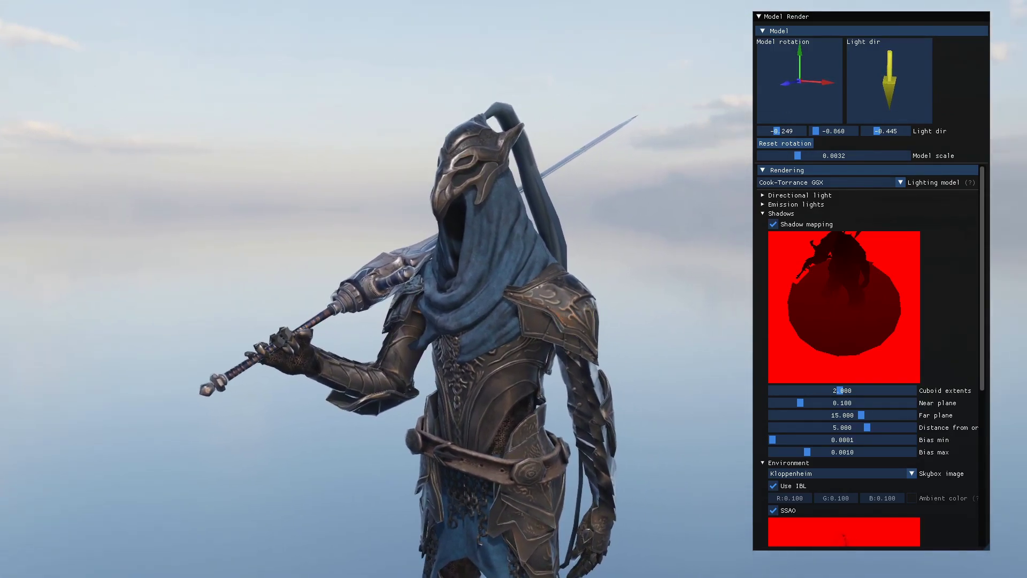
left_click_drag(676, 343, 667, 383)
scroll(666, 382, "down", 5)
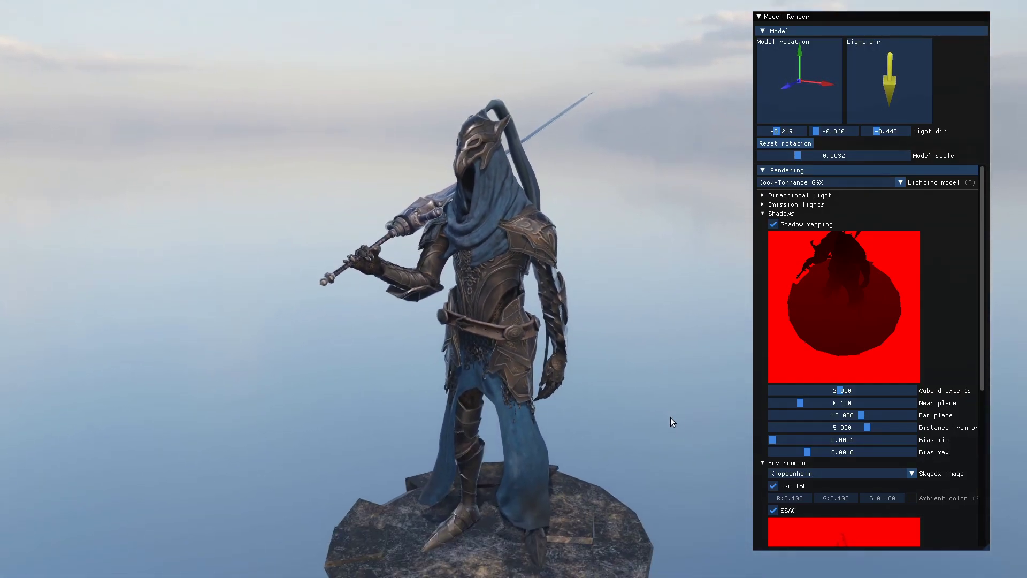